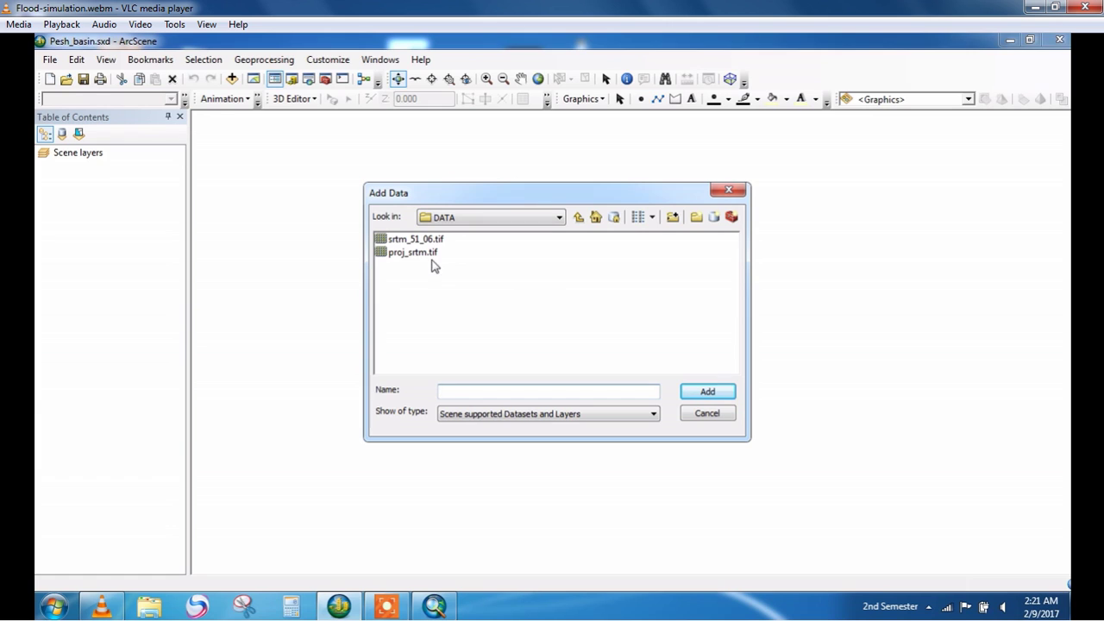
Step: Add the proj_srtm1.tif raster from the desktop's HEC folder to the scene and zoom to that layer
click(577, 218)
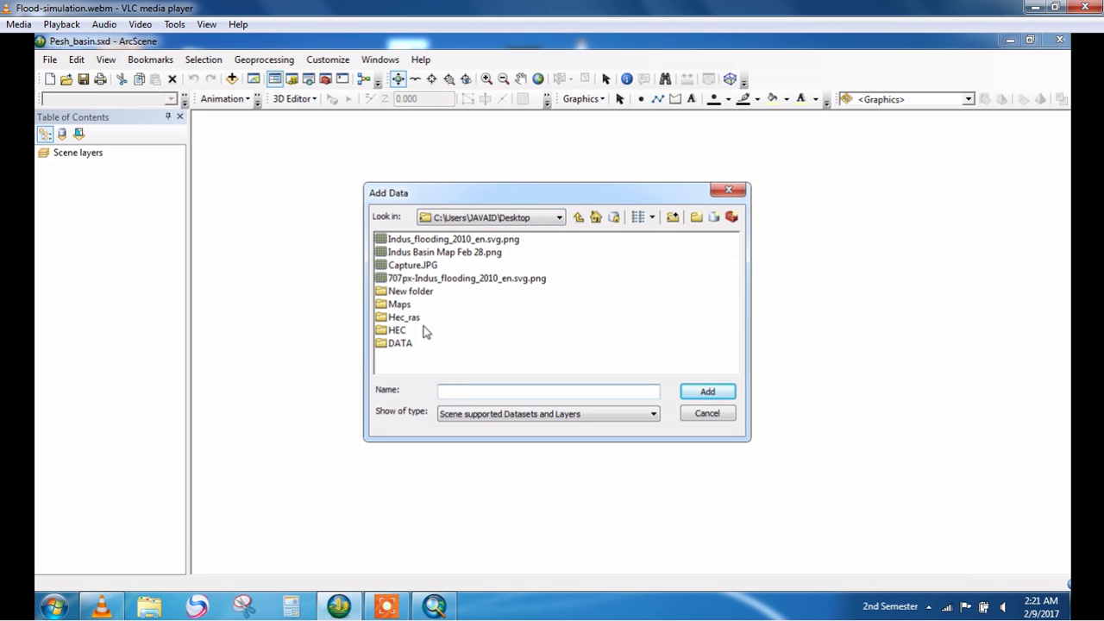
double_click(400, 331)
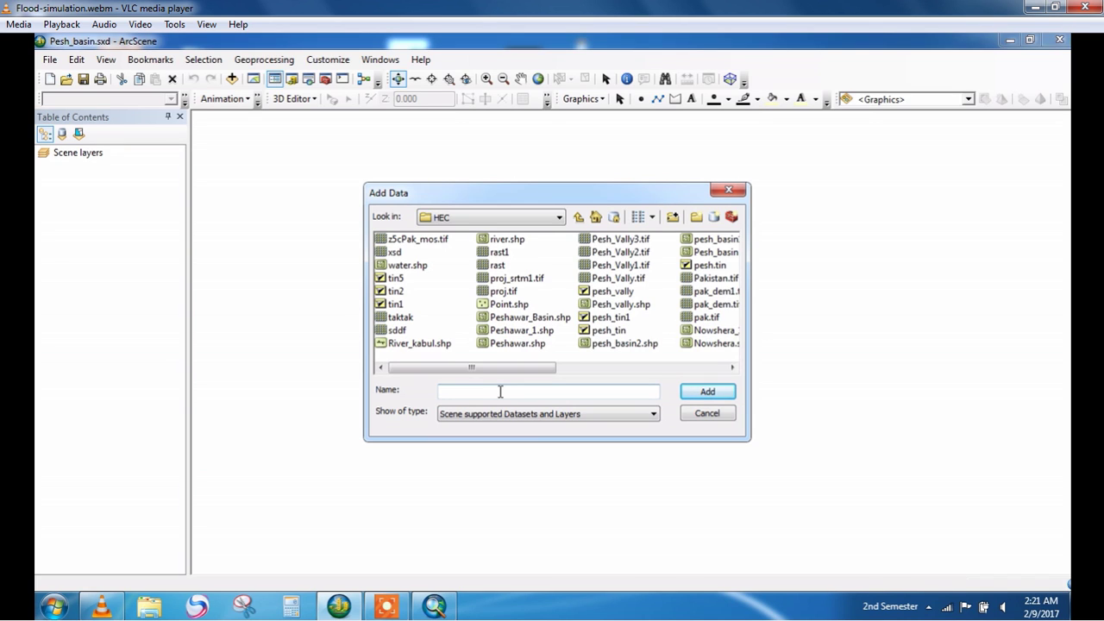
double_click(517, 278)
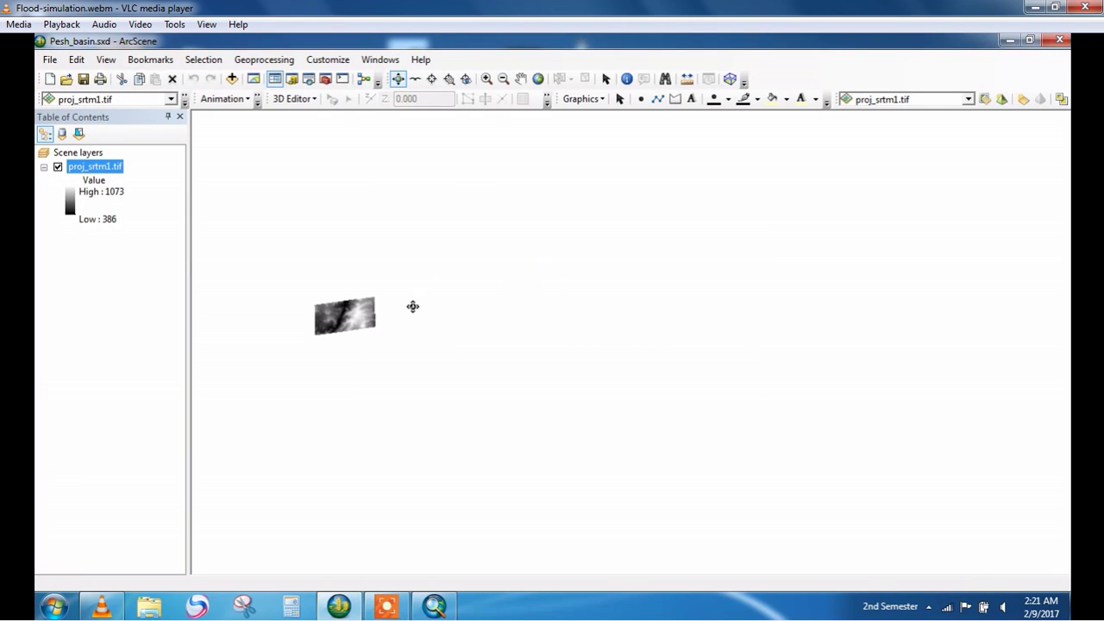
right_click(121, 168)
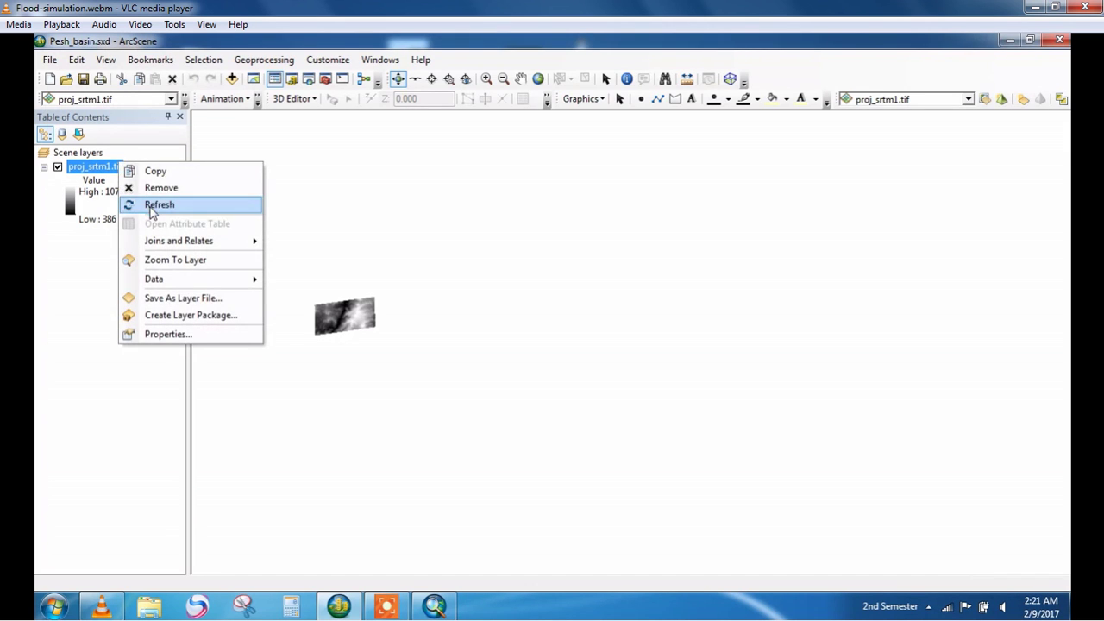
click(181, 260)
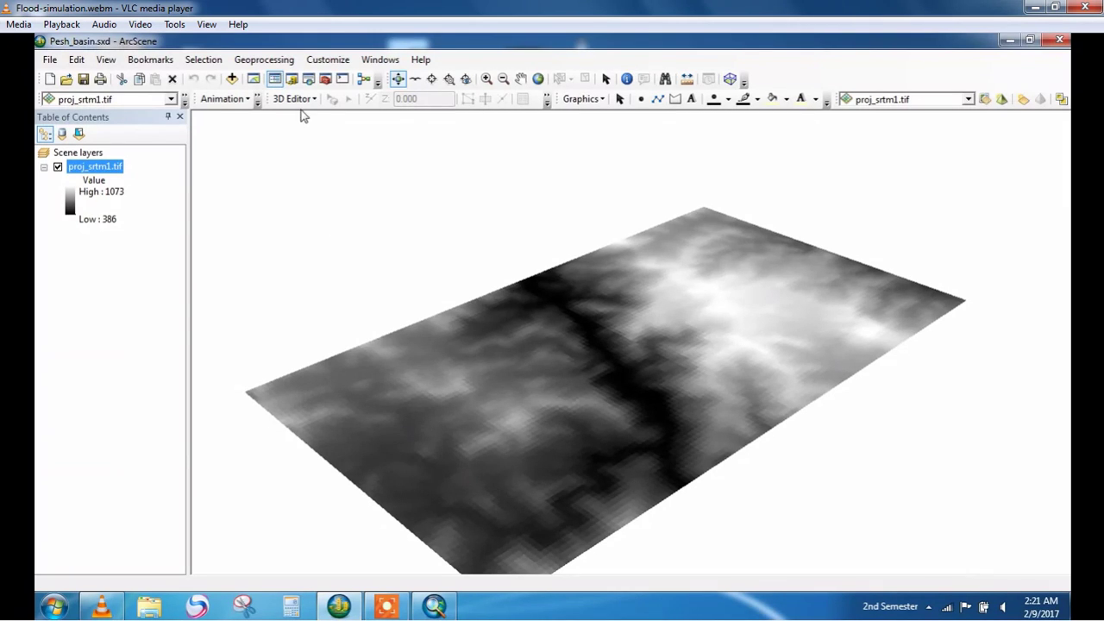
Step: Start a new shapefile named WATER in the Home - Desktop\HEC folder with the Polygon feature type
click(291, 80)
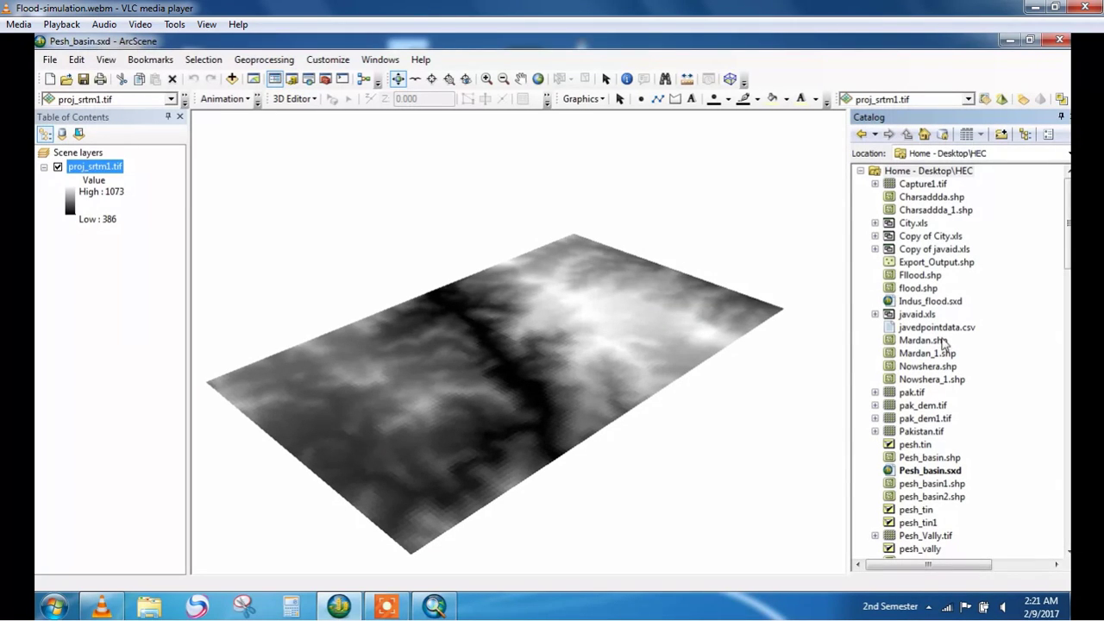
right_click(1010, 289)
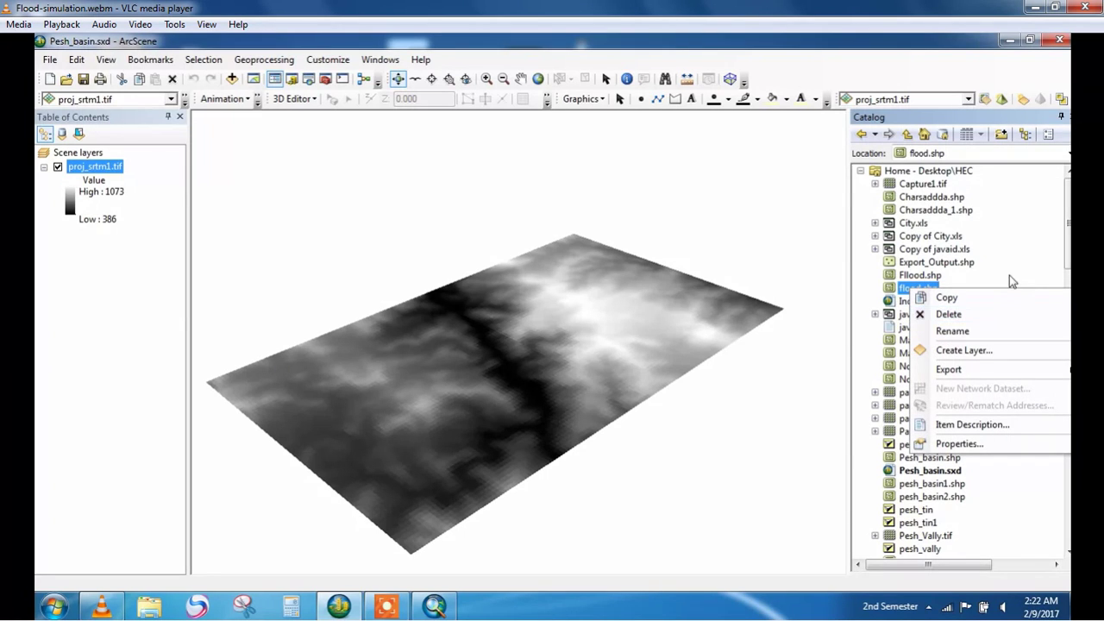
click(964, 173)
right_click(959, 173)
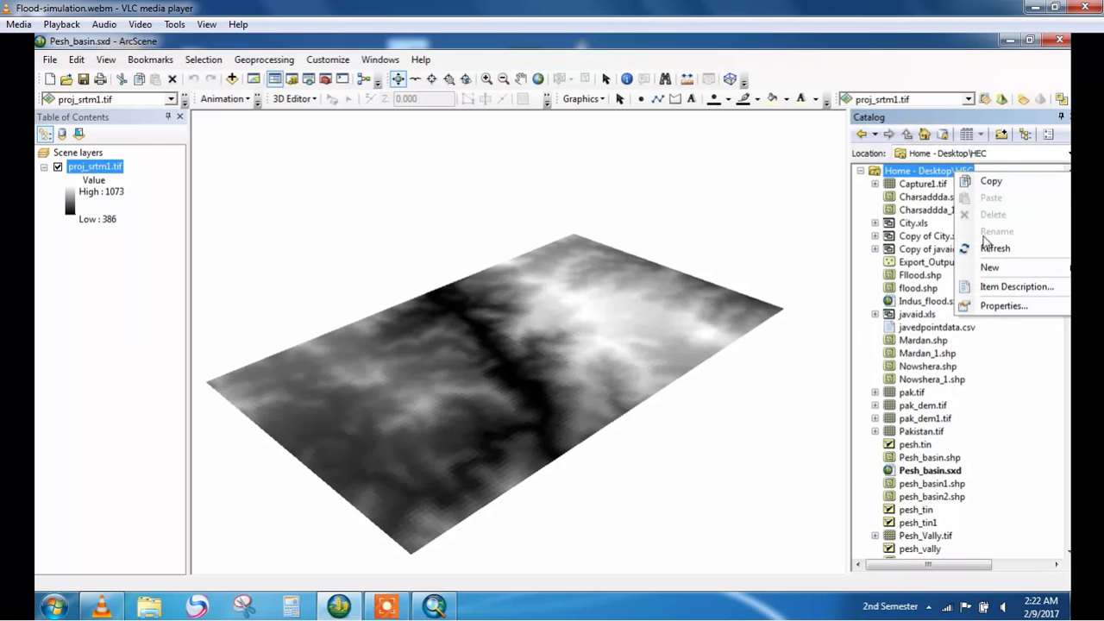
click(989, 268)
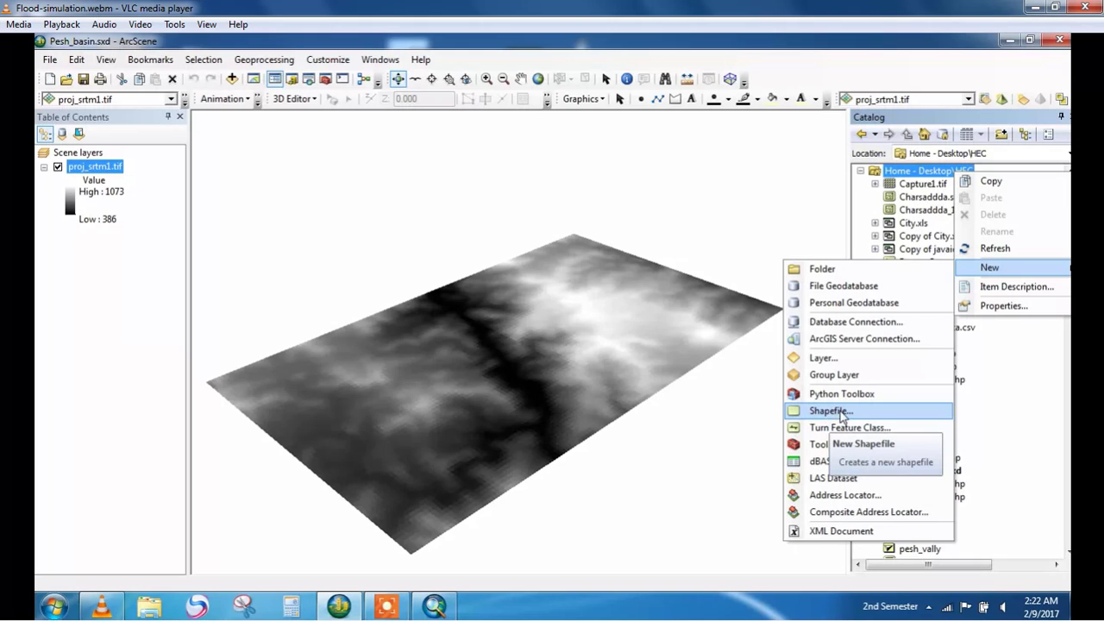
click(828, 411)
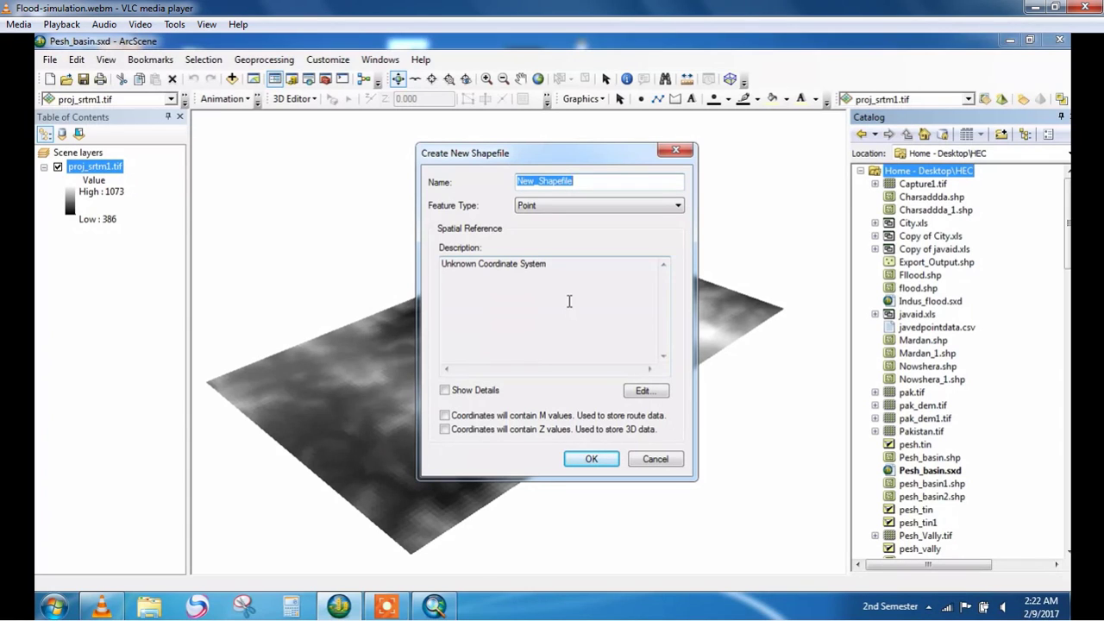
text(WATER)
click(674, 207)
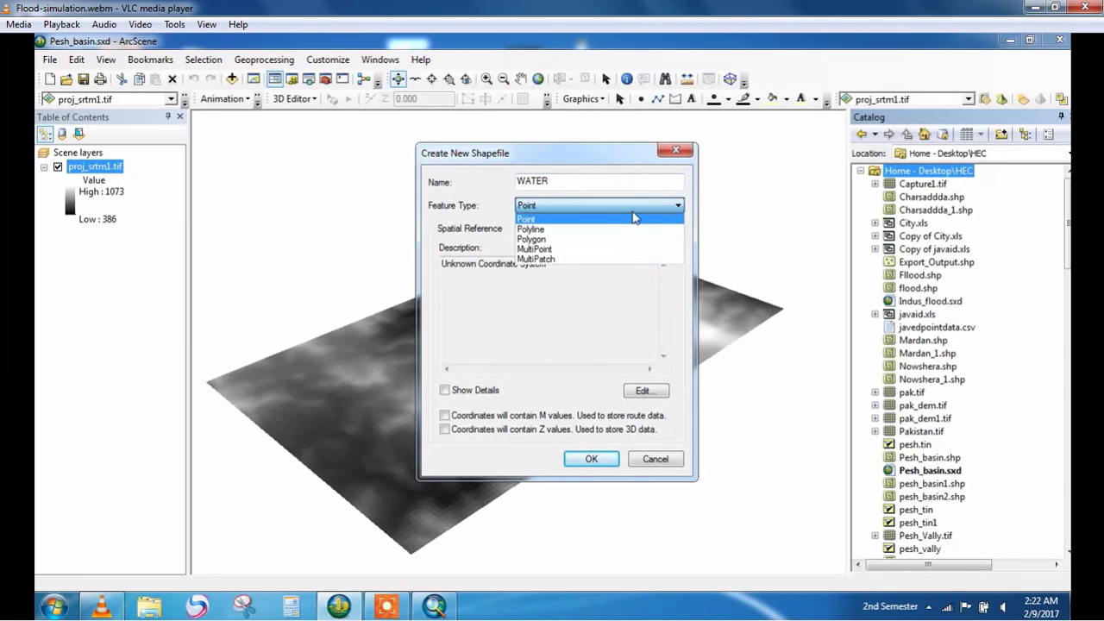
click(571, 240)
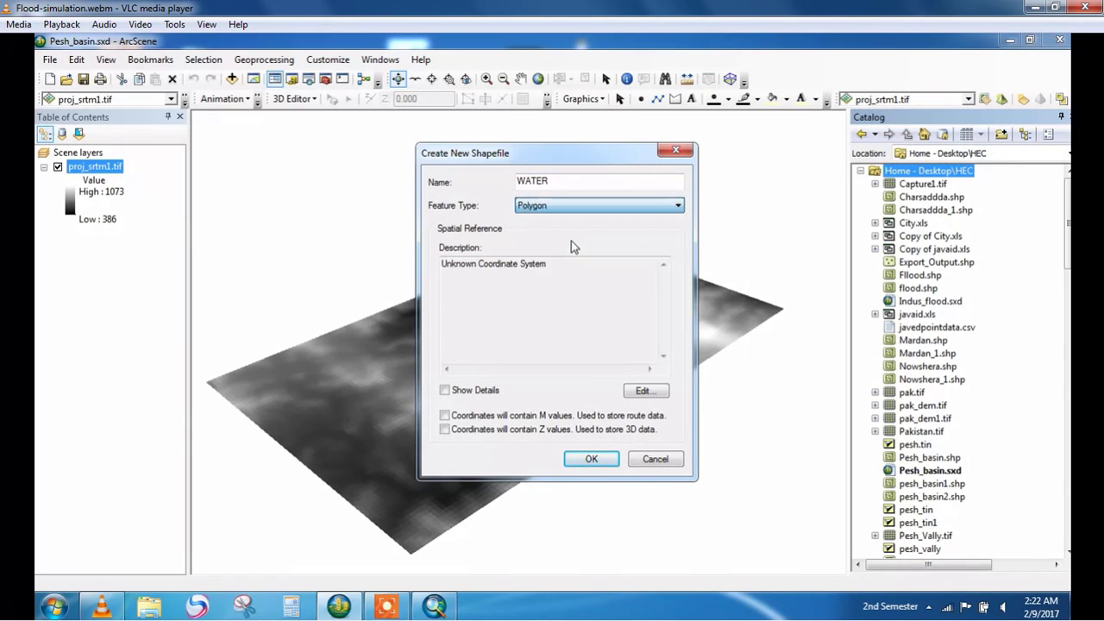
Step: Assign the WGS_1984_UTM_Zone_43N coordinate system to the new shapefile
click(644, 391)
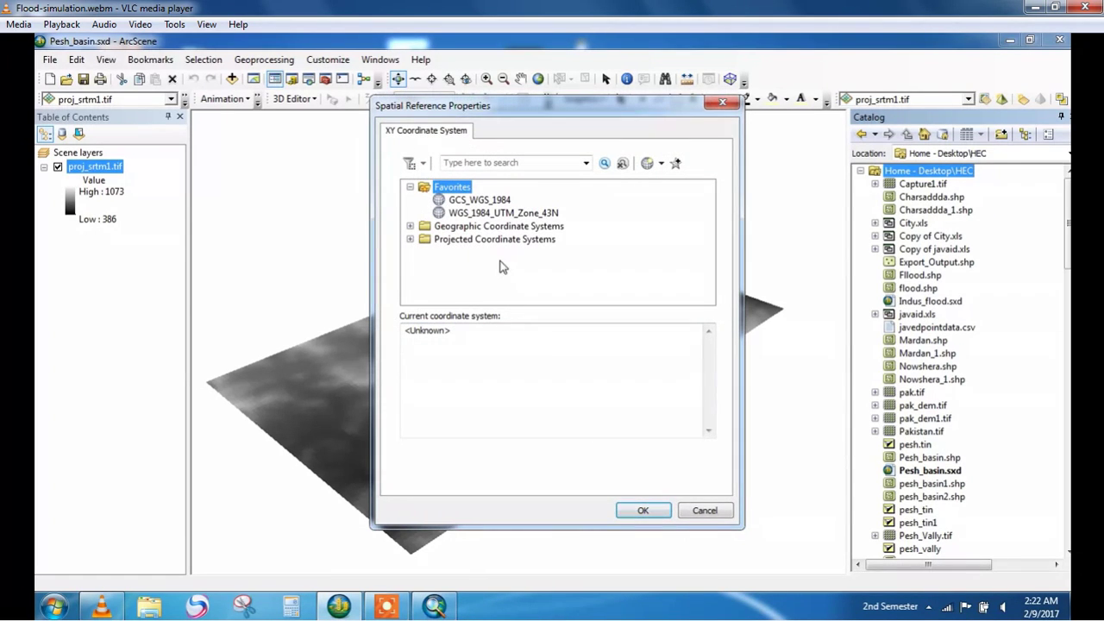
click(487, 213)
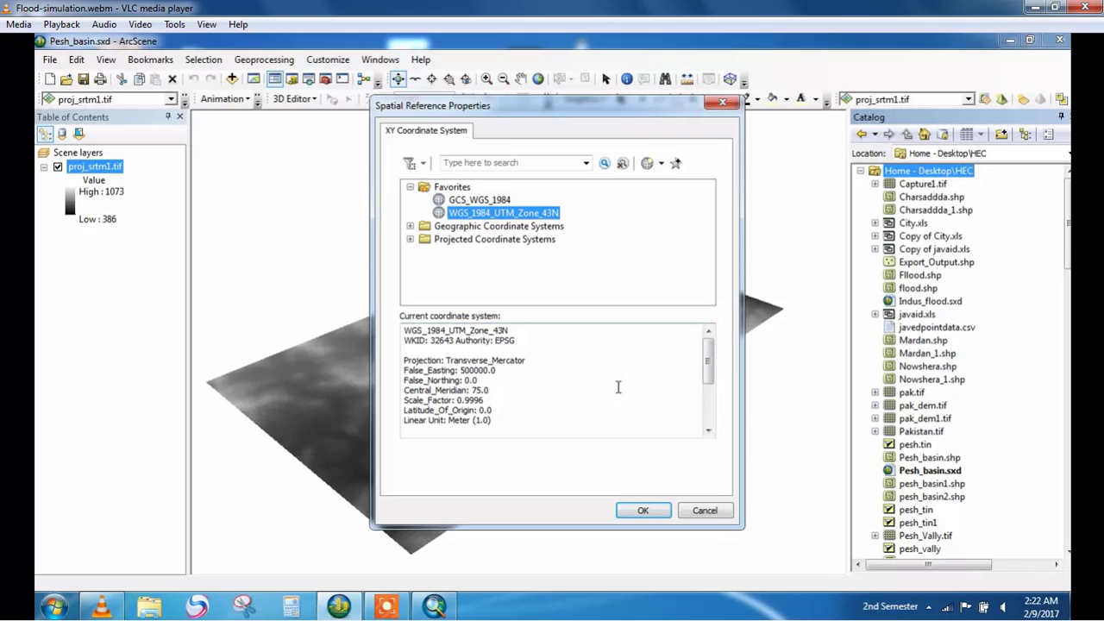
click(642, 510)
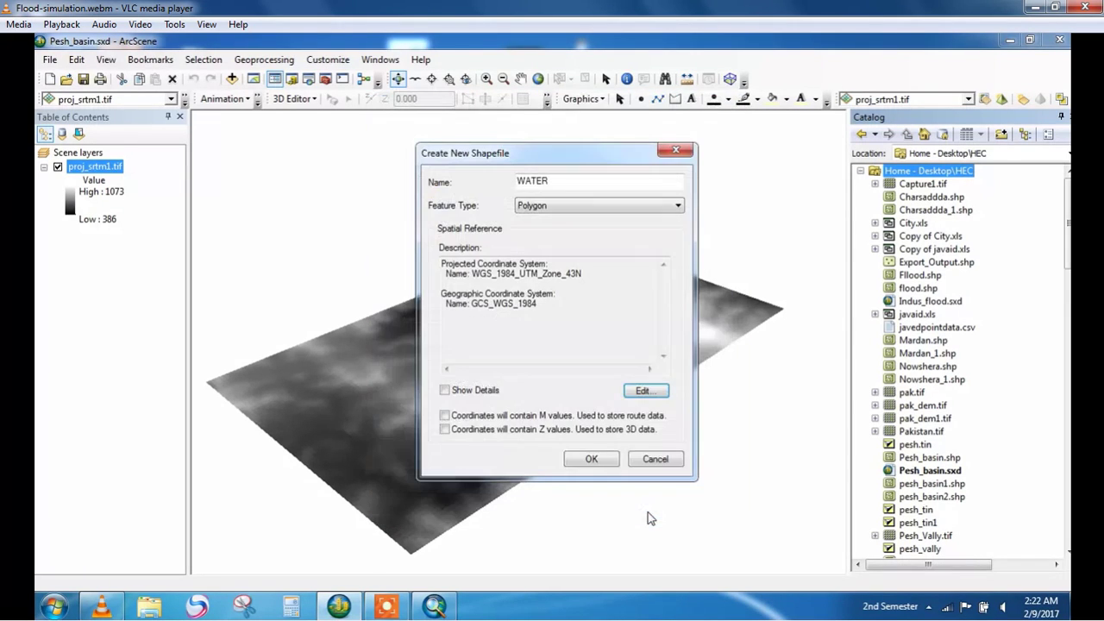
Step: Change the new shapefile's name to WATER_1 and create it
click(606, 461)
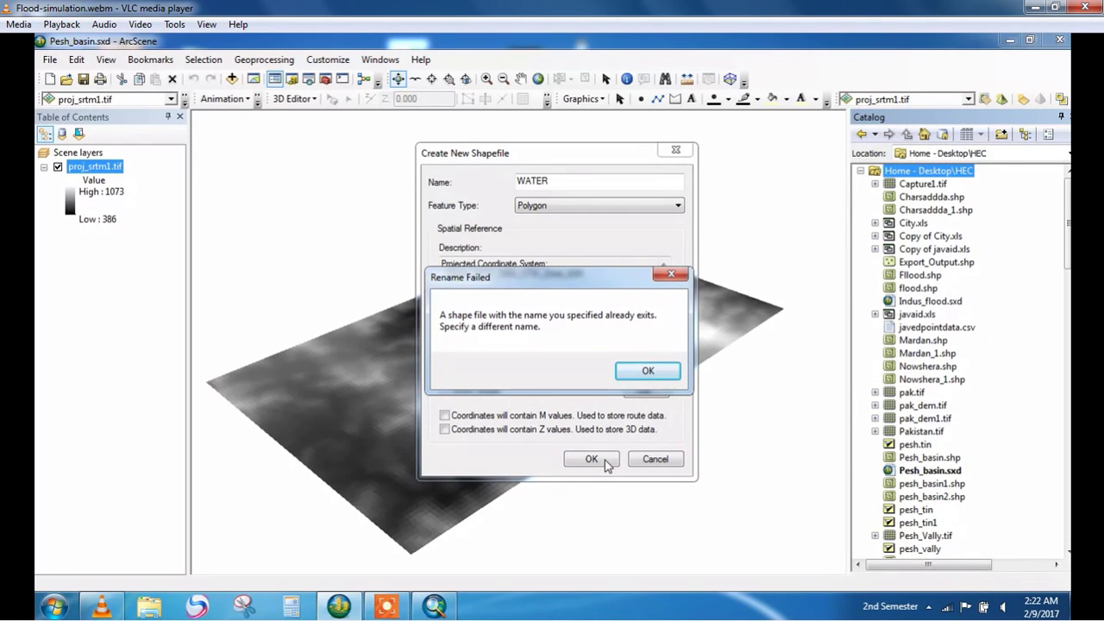
click(645, 371)
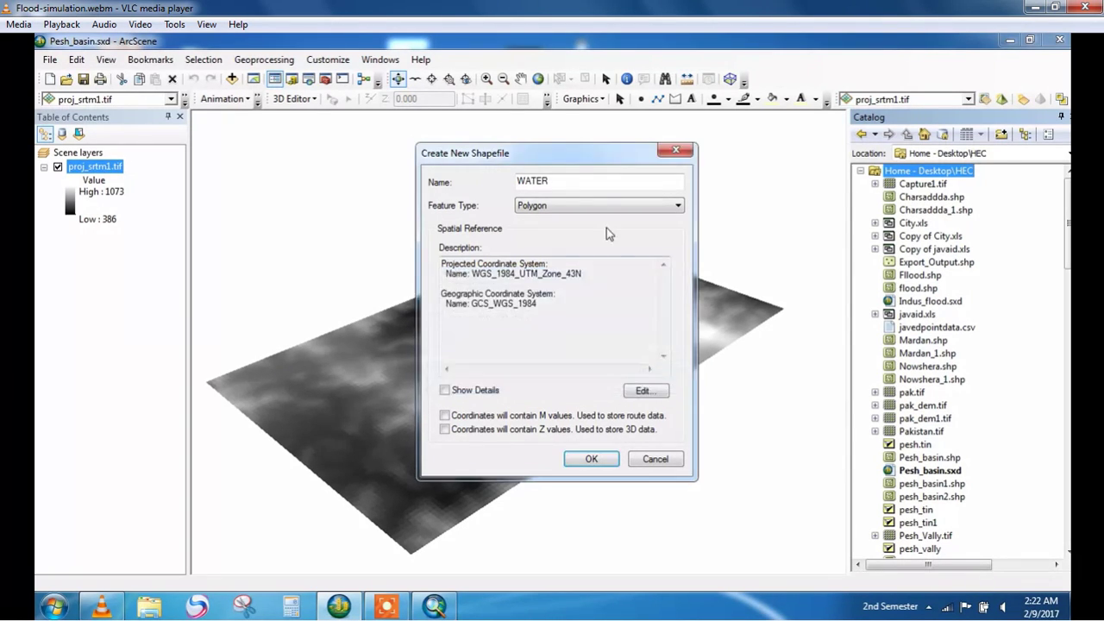
click(578, 183)
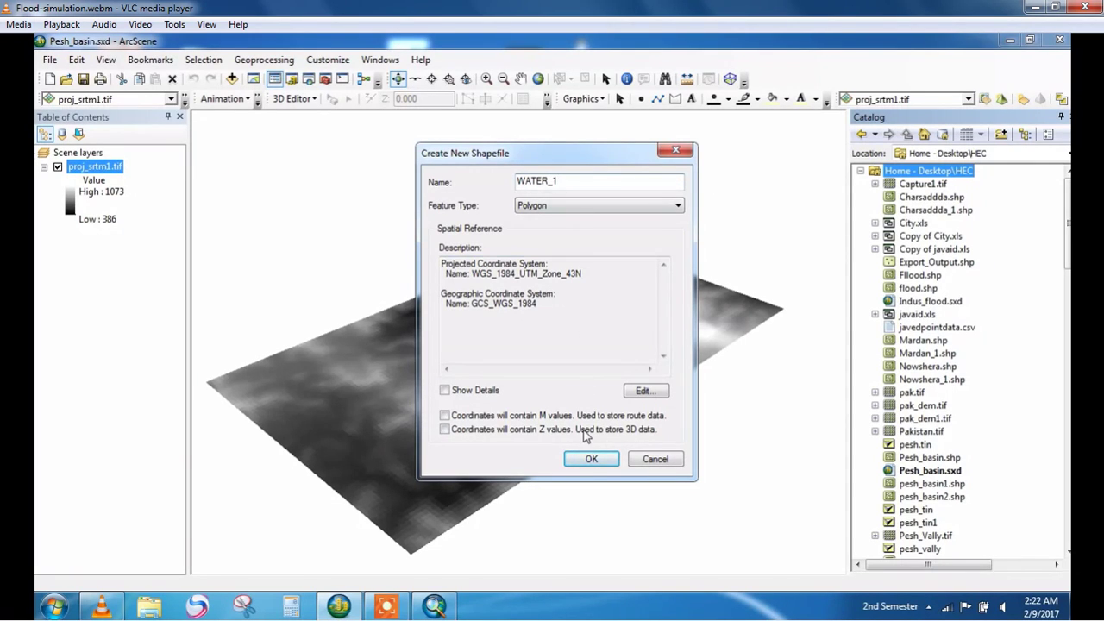
click(591, 459)
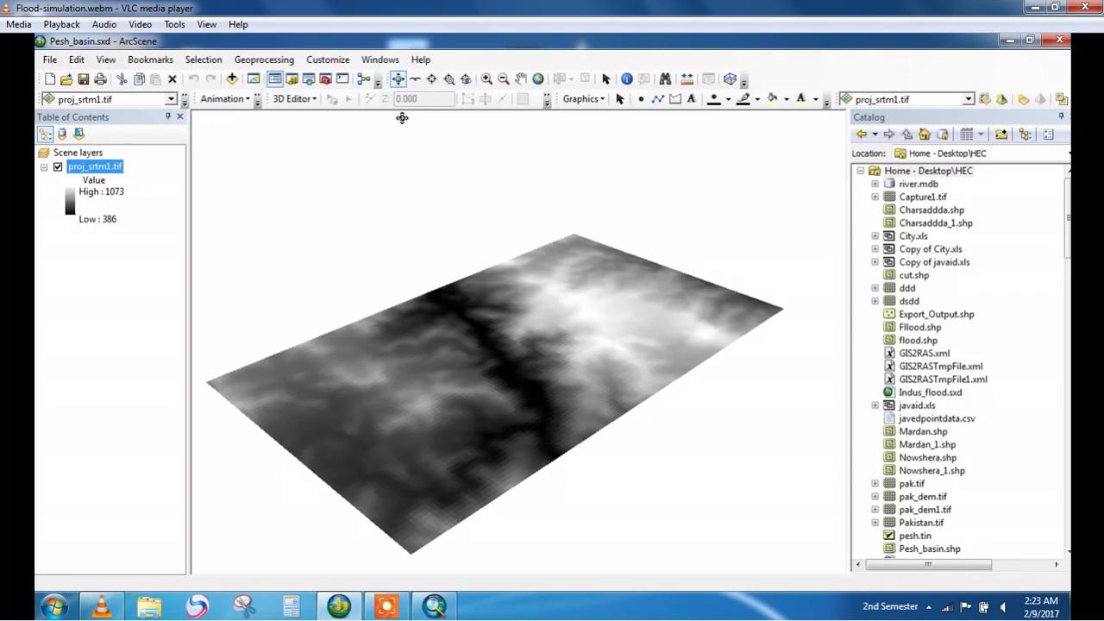
Step: Add WATER_1.shp from the HEC folder to the scene
click(231, 78)
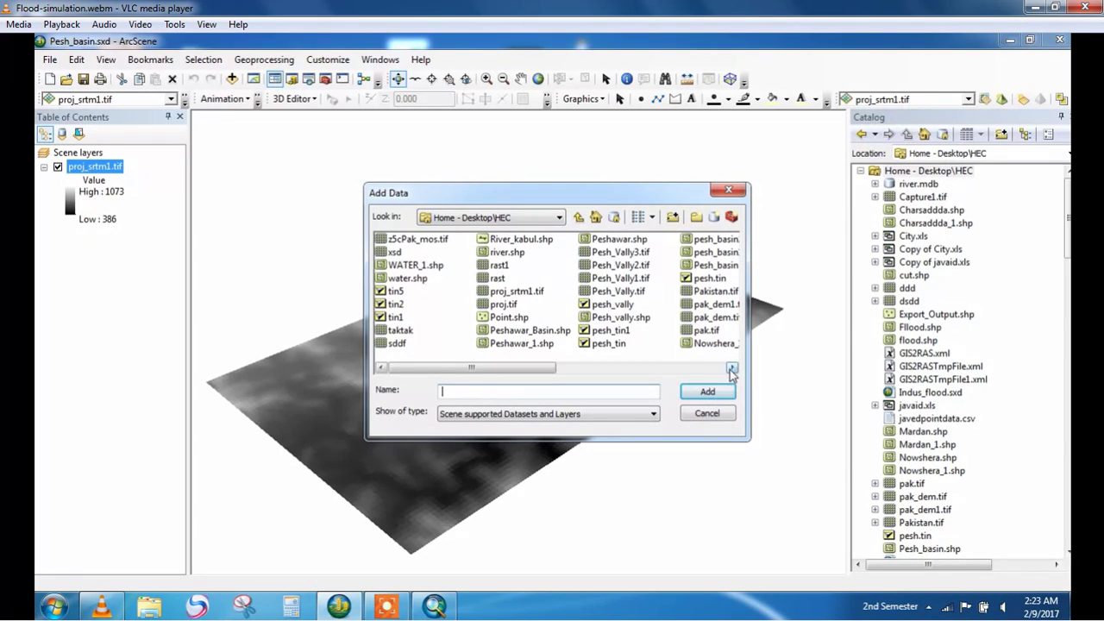
click(440, 270)
double_click(440, 267)
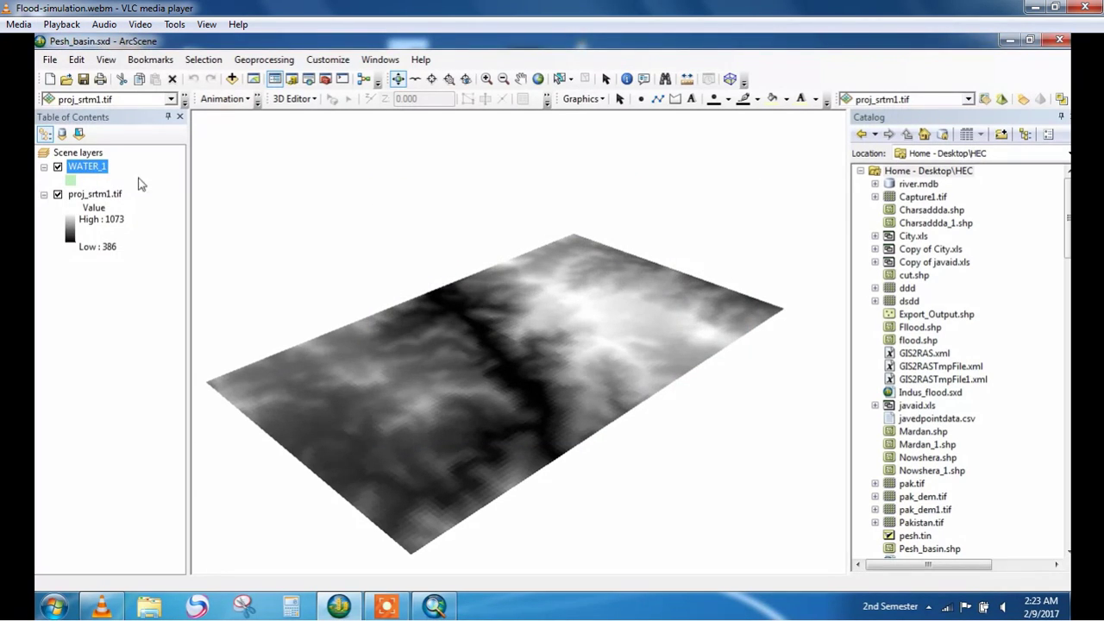
Step: Set the WATER_1 layer's fill color to bright turquoise
click(70, 180)
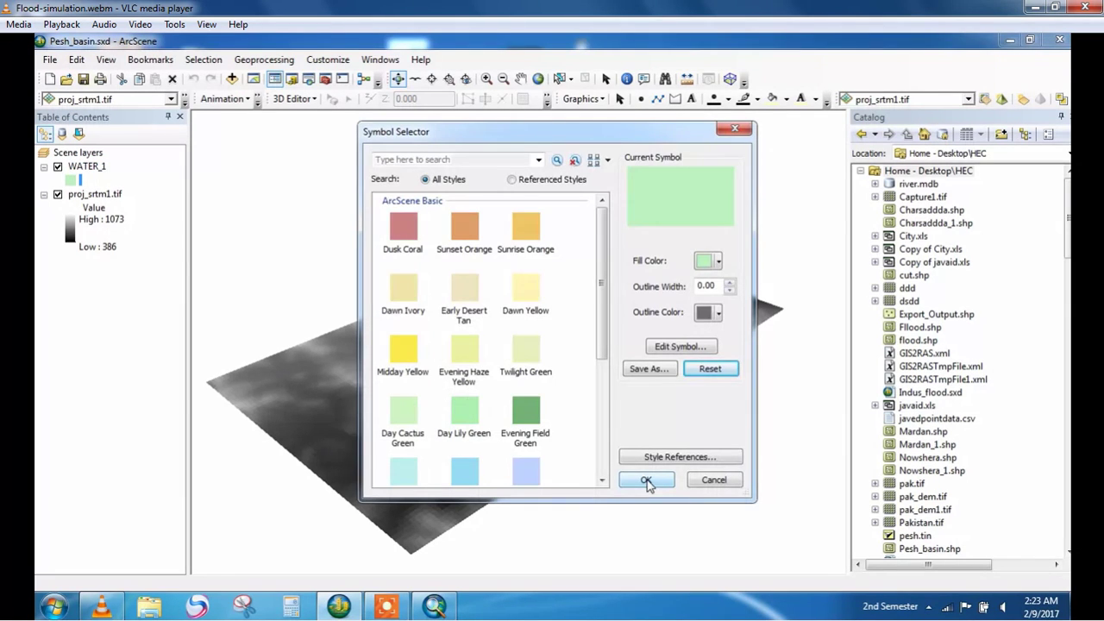
click(718, 262)
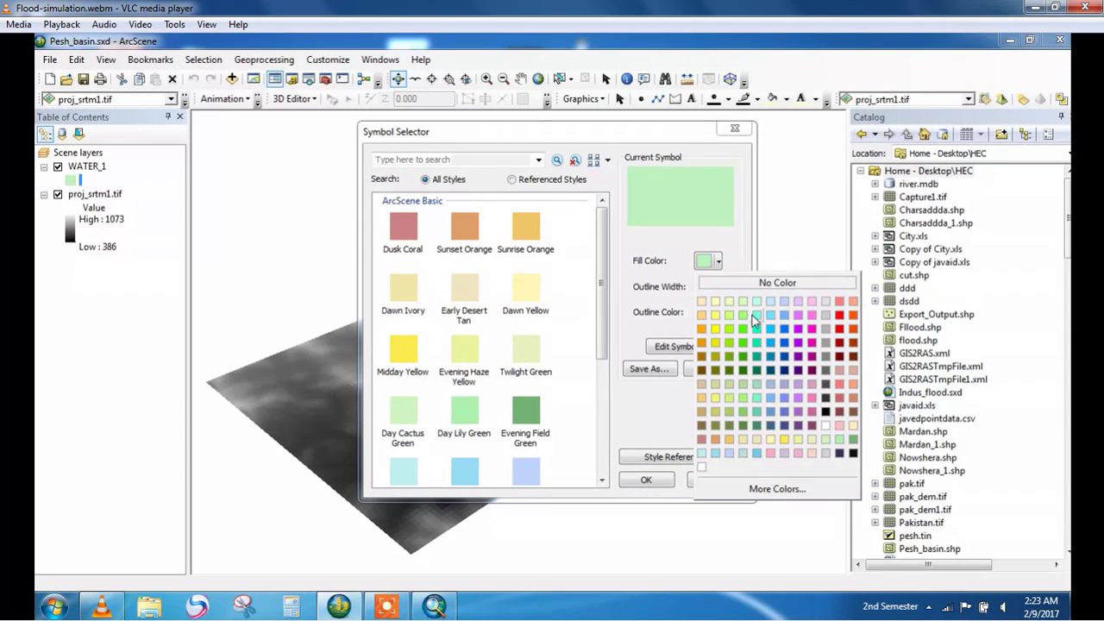
click(757, 330)
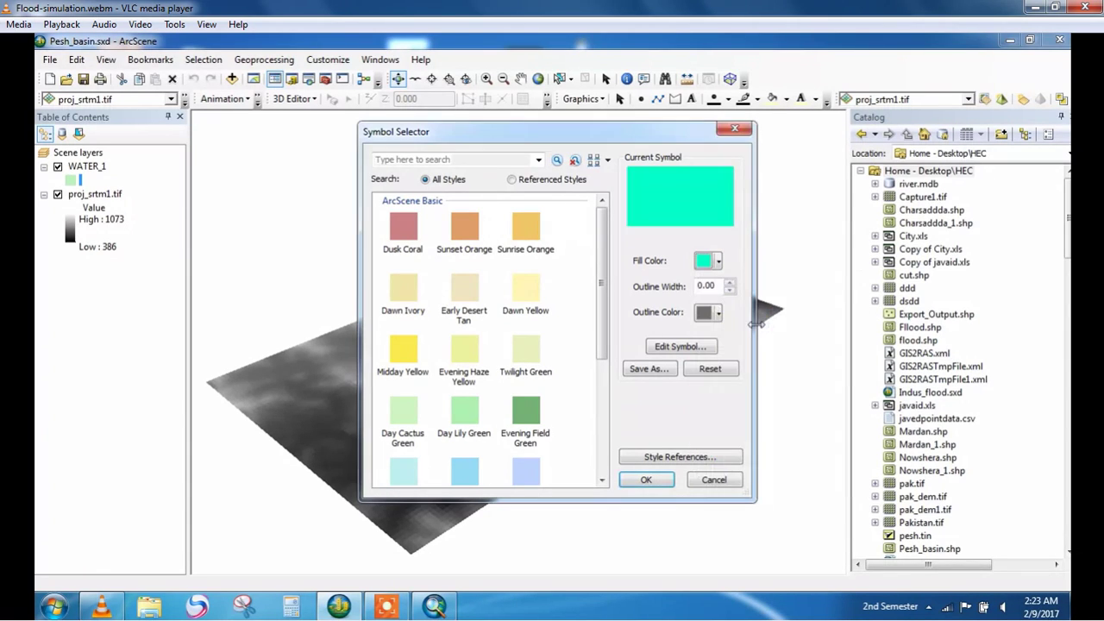
click(651, 481)
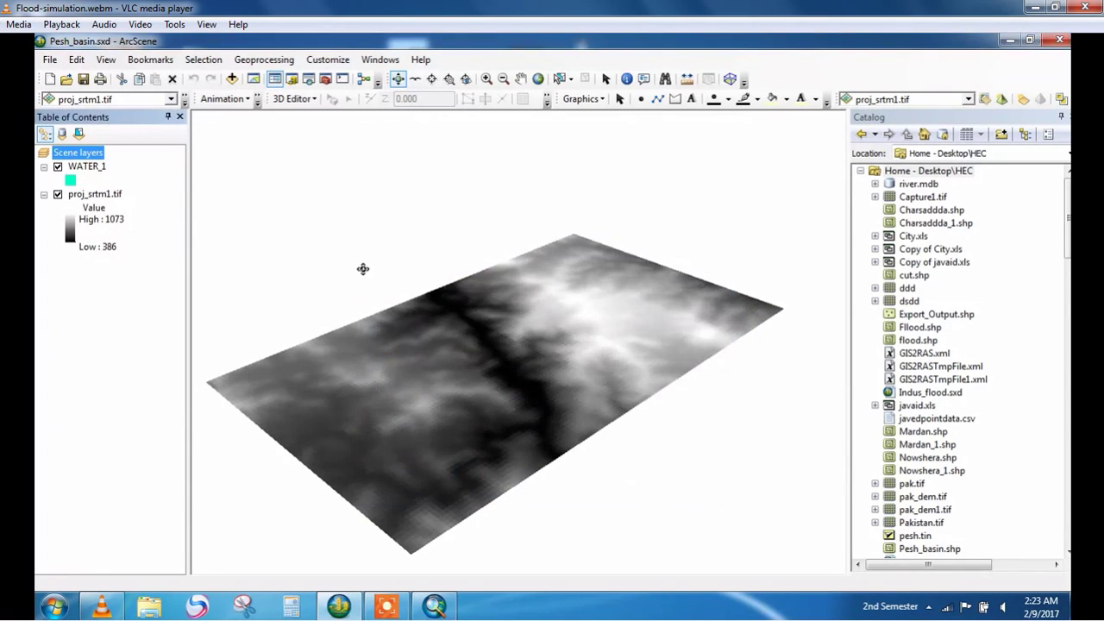
Step: Set the WATER_1 layer's fill color to a pale aqua green
click(69, 181)
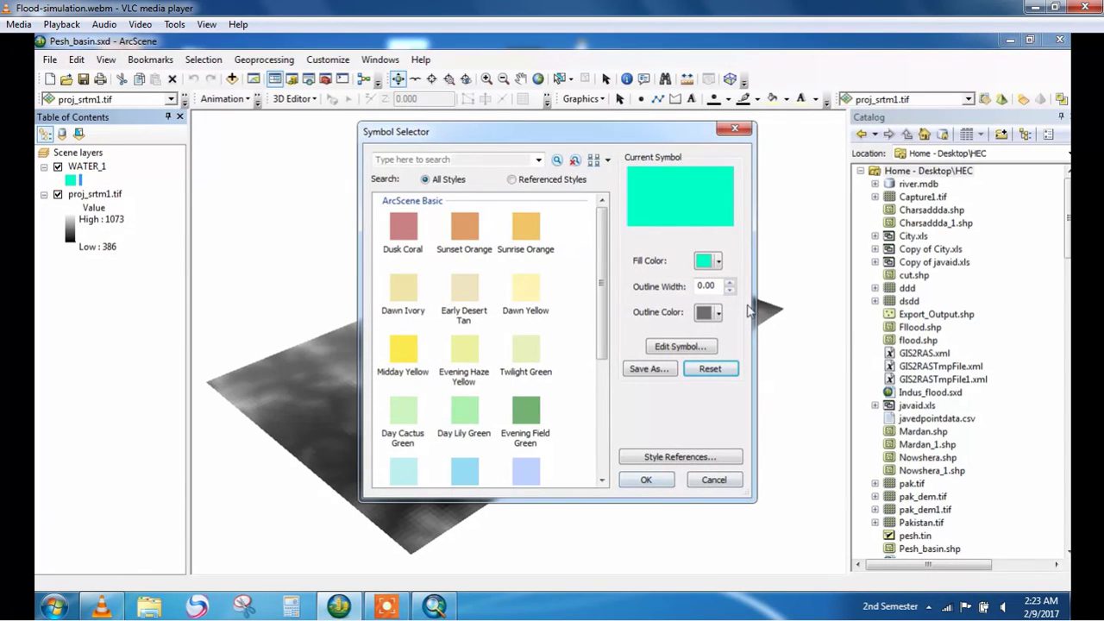
click(718, 262)
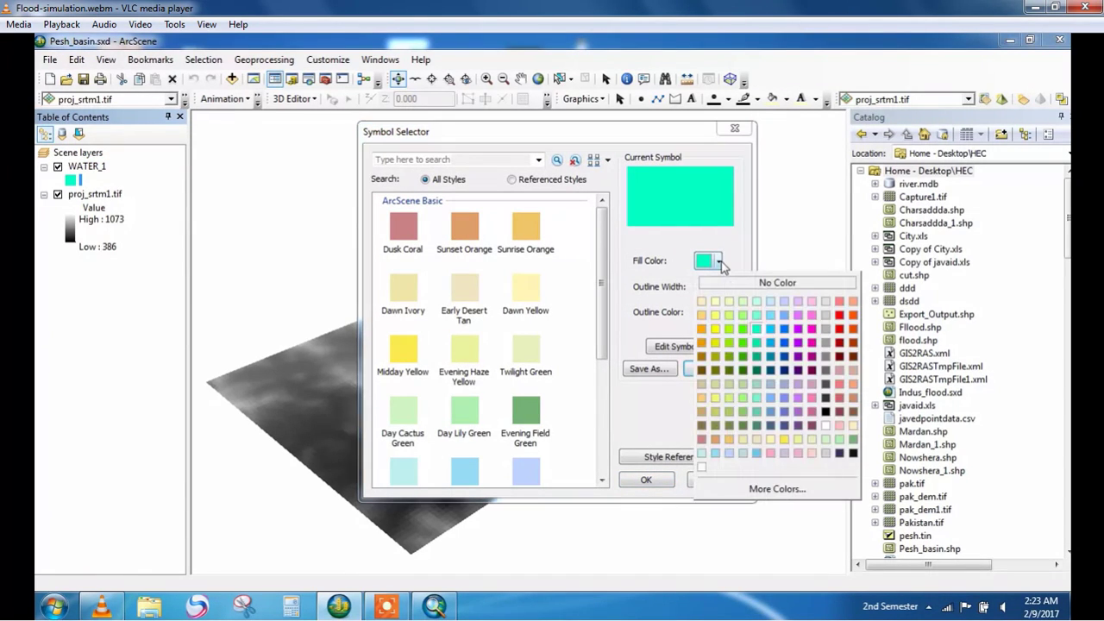
click(755, 302)
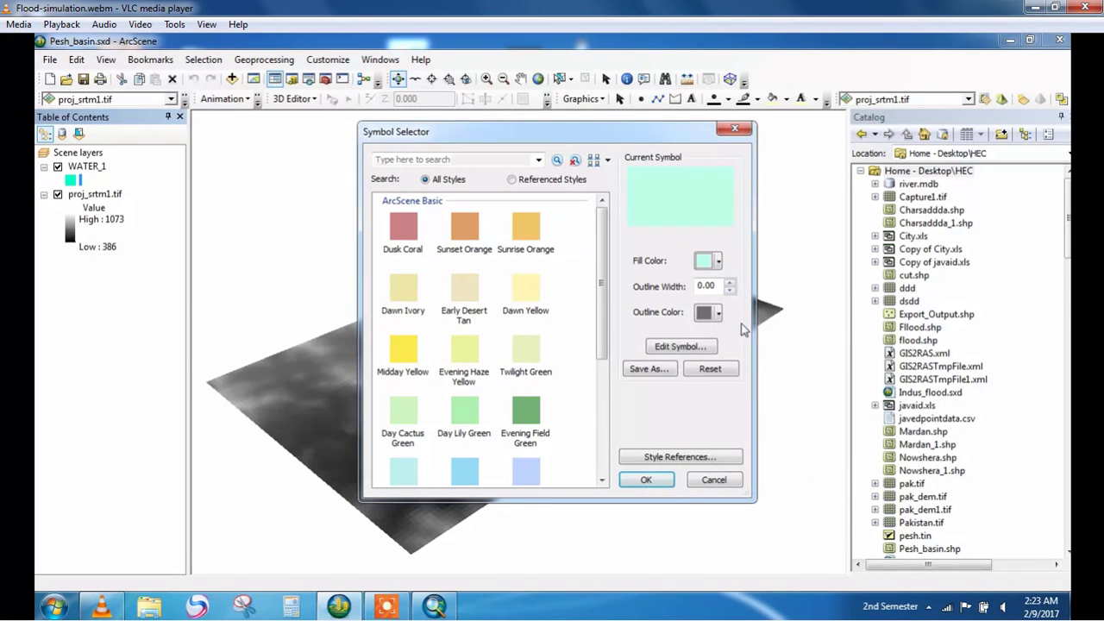
click(646, 479)
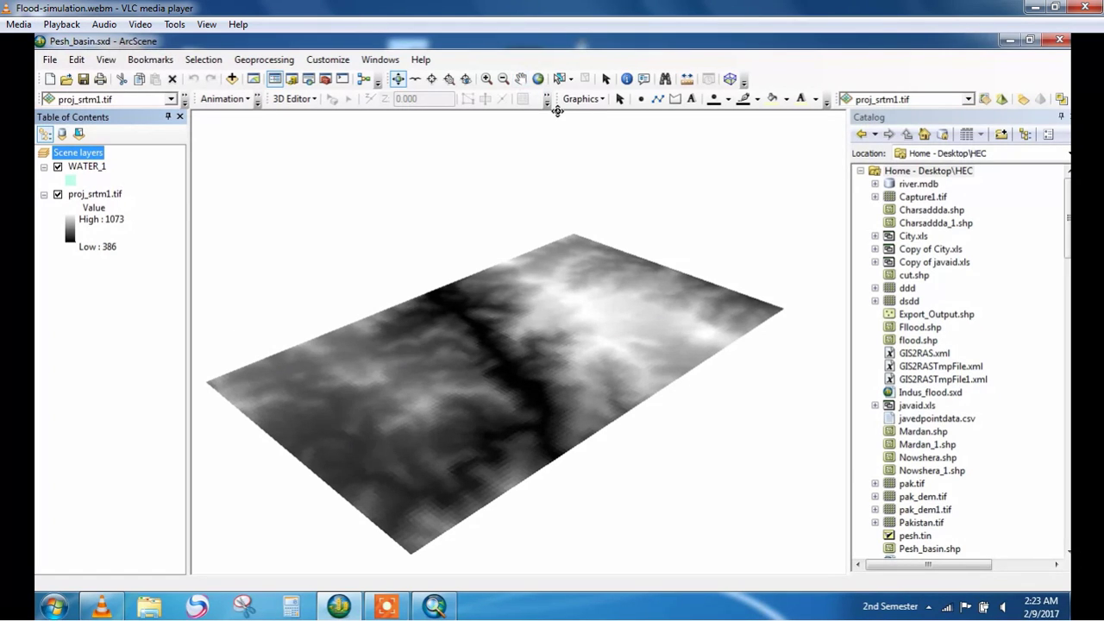
Step: Start a 3D editing session and show the Create Features templates for WATER_1
click(307, 102)
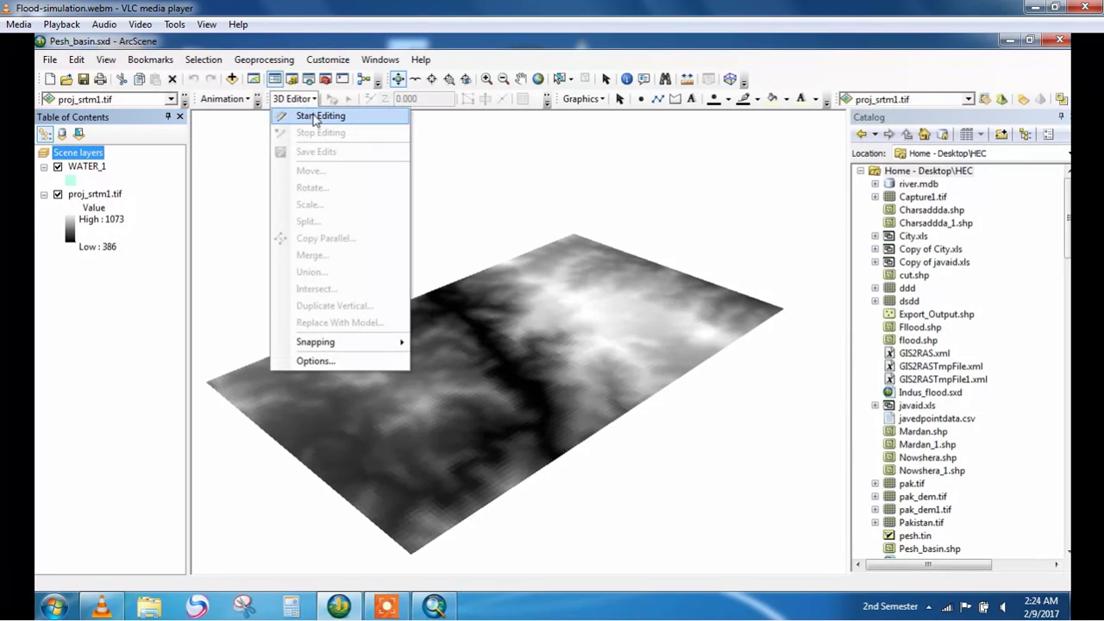
click(317, 121)
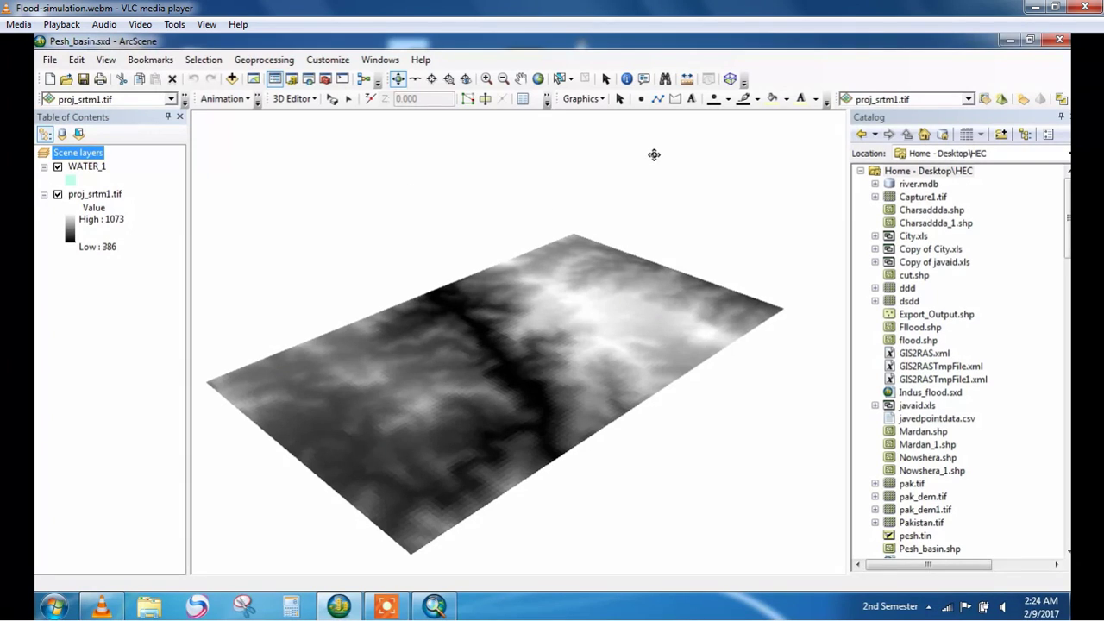
click(546, 100)
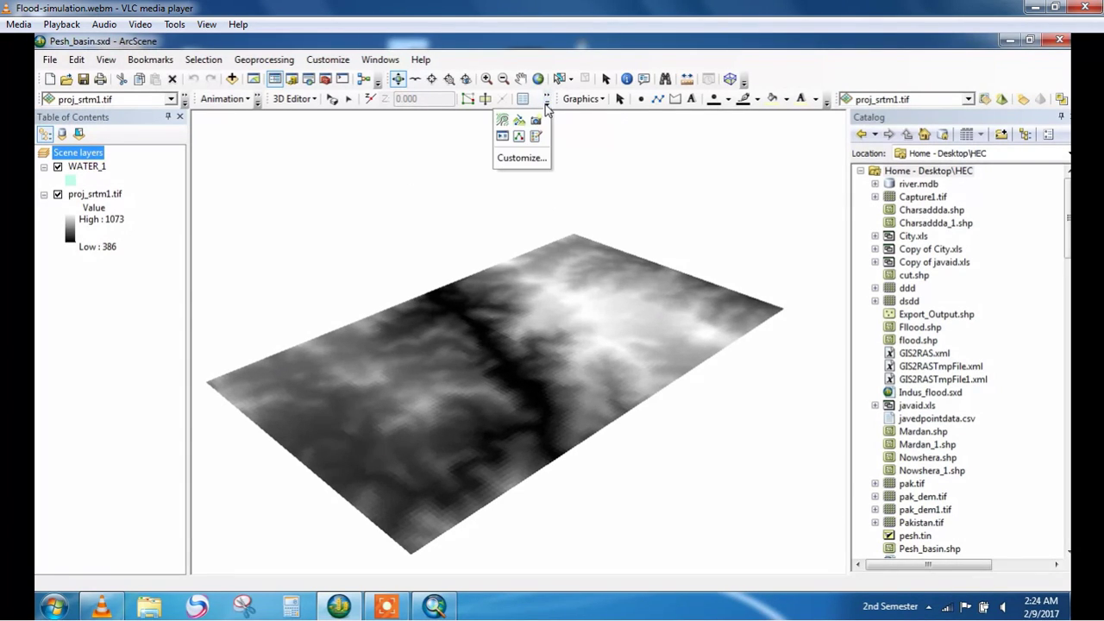
click(522, 100)
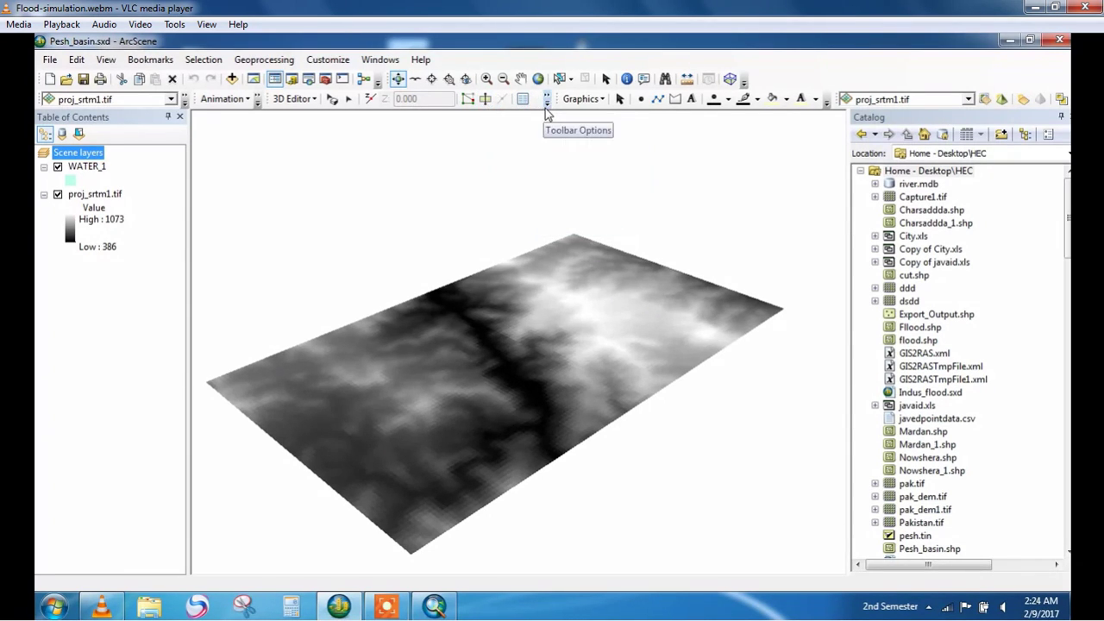
click(545, 101)
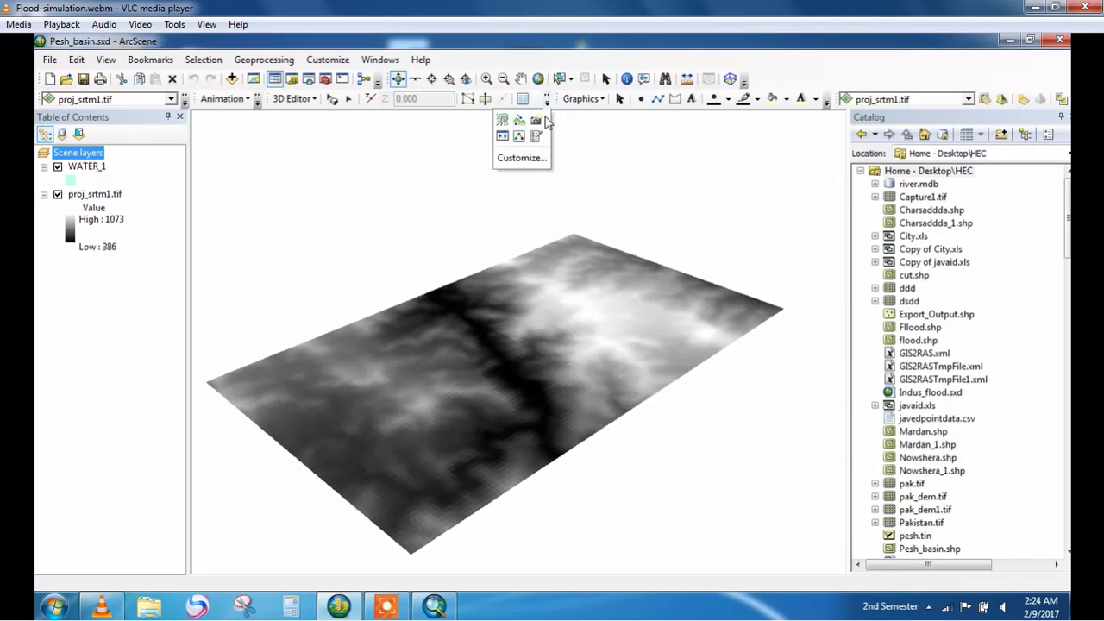
click(536, 135)
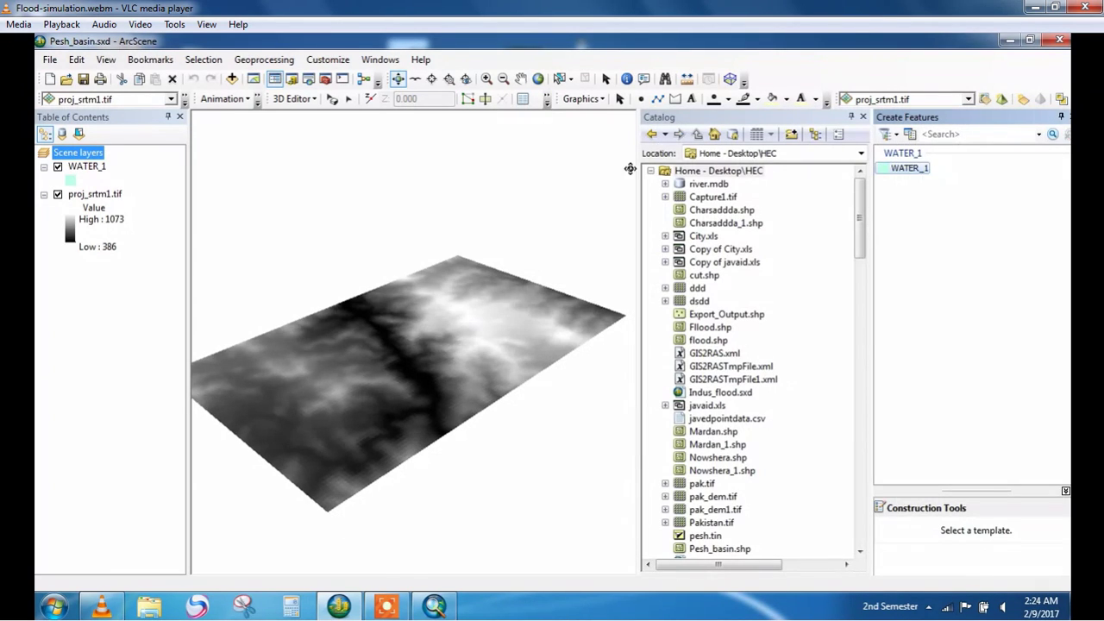
Step: Draw a five-vertex polygon in the WATER_1 layer with the Polygon tool, covering most of the proj_srtm1.tif raster
click(888, 173)
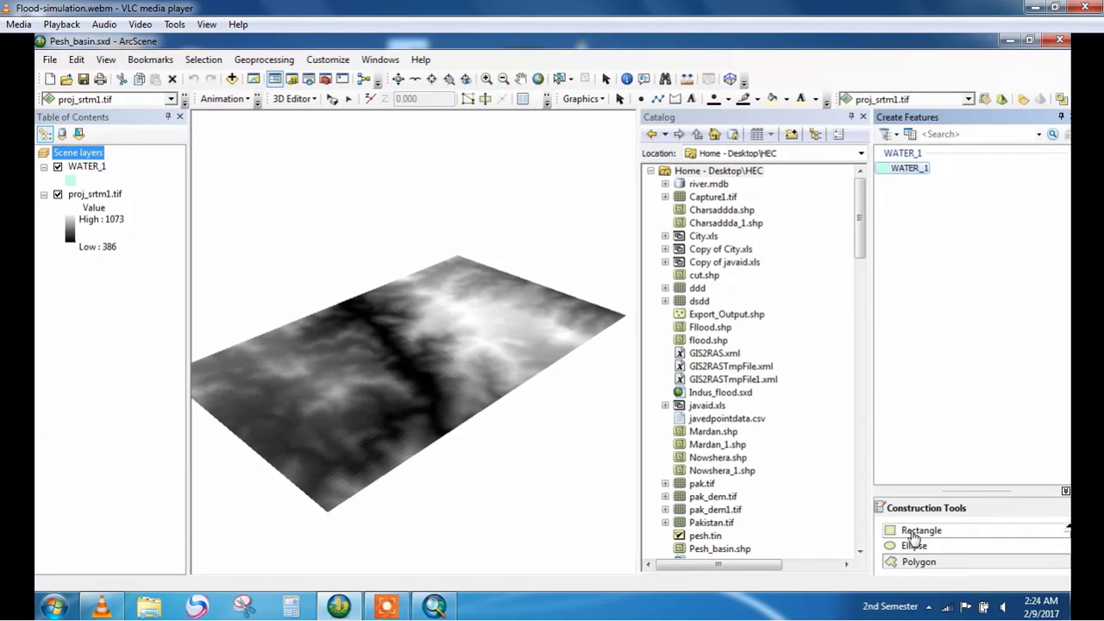
click(918, 568)
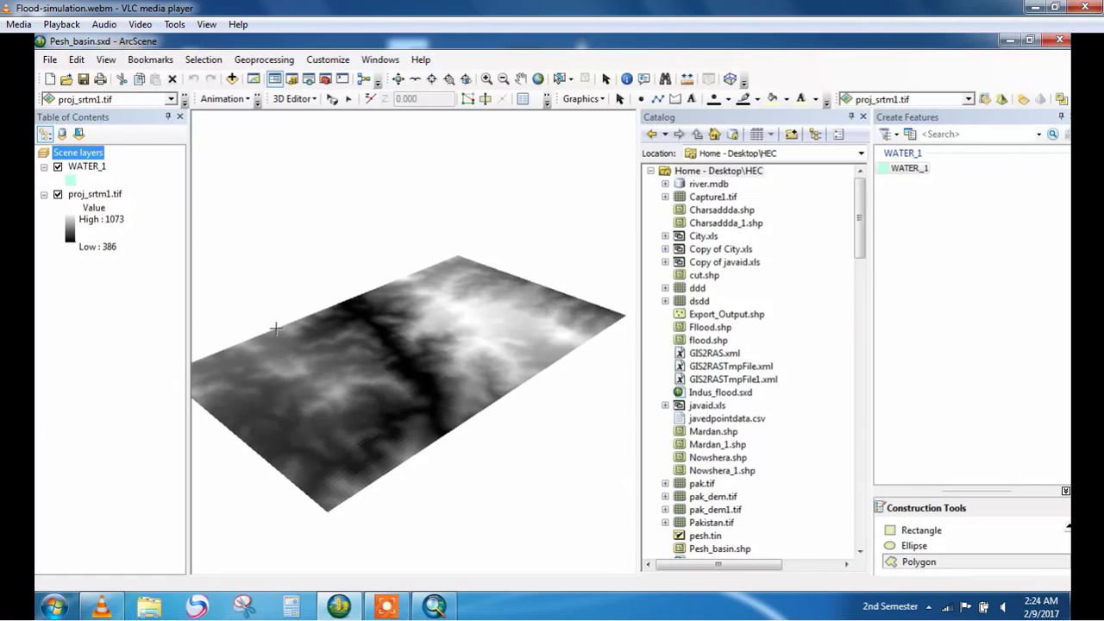
click(196, 370)
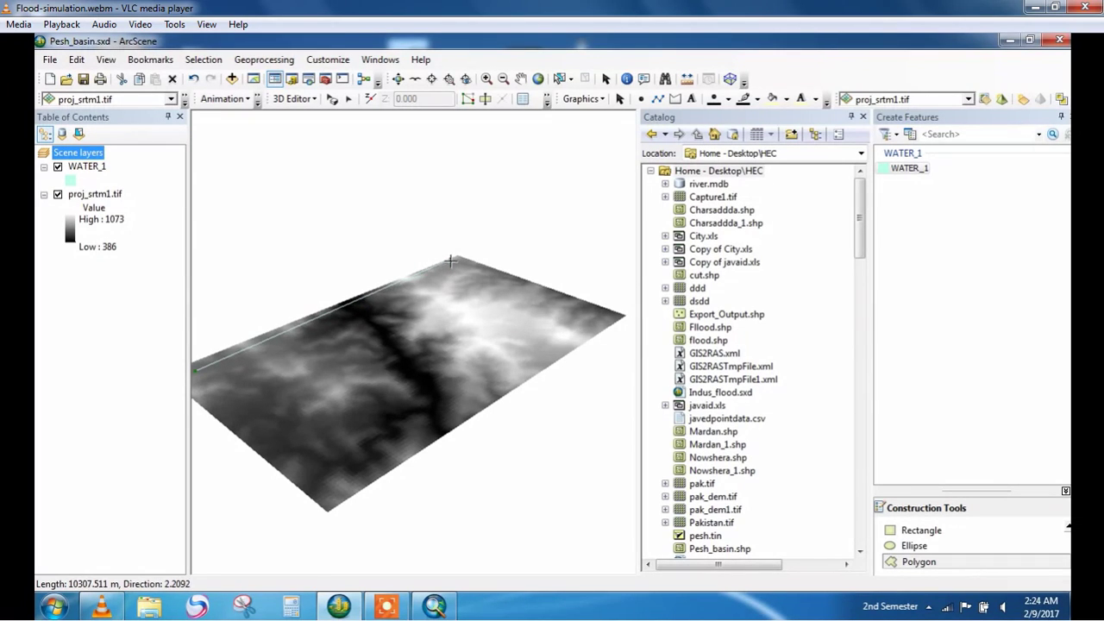
click(450, 260)
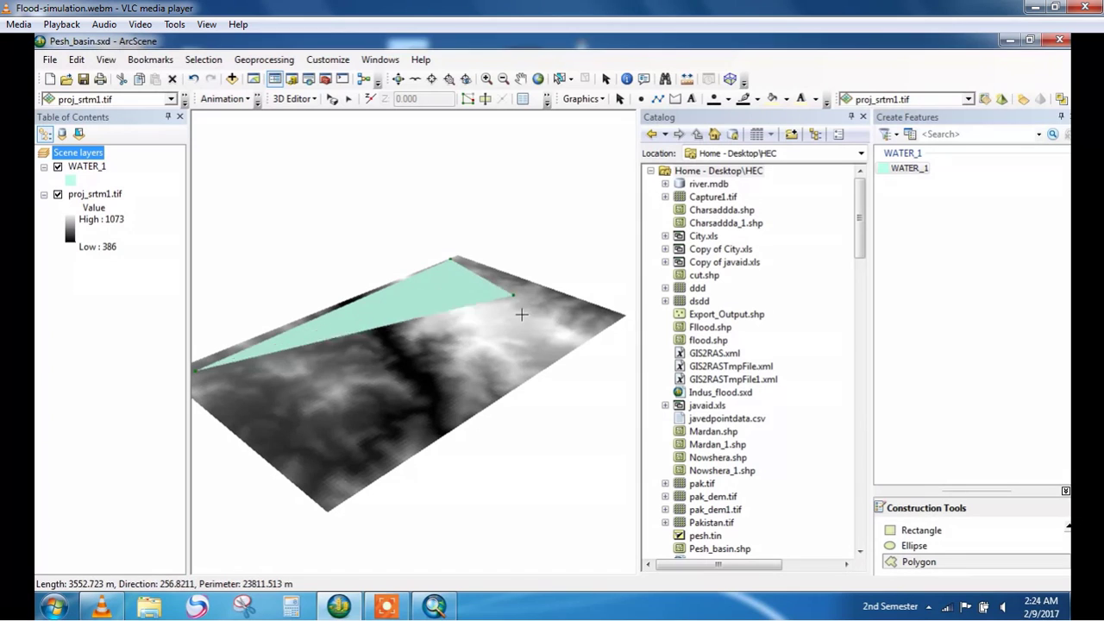
click(584, 324)
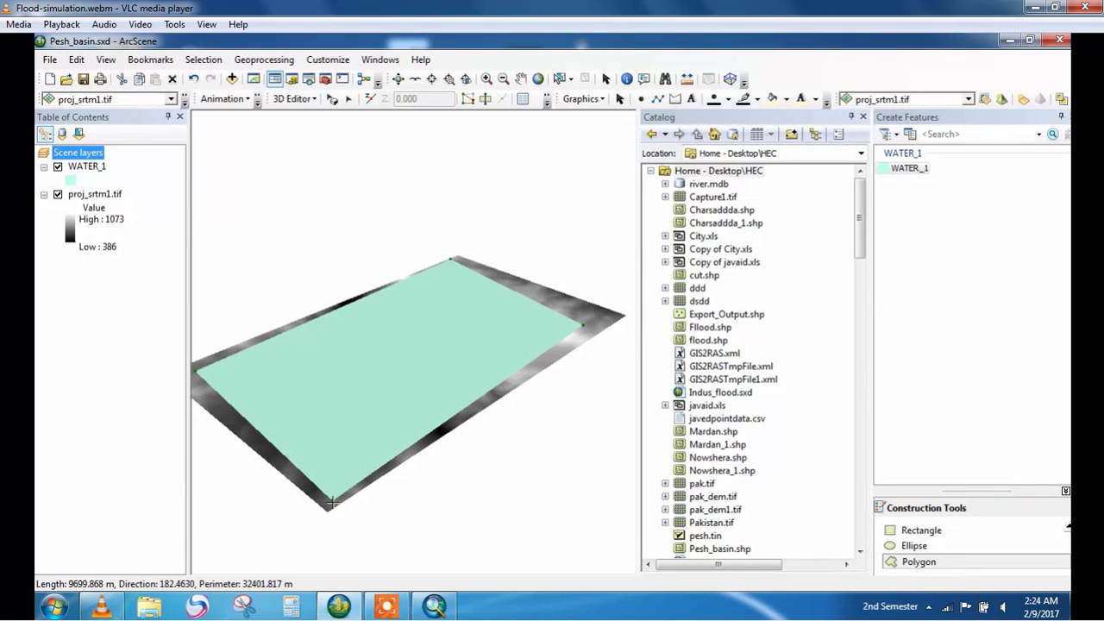
click(332, 502)
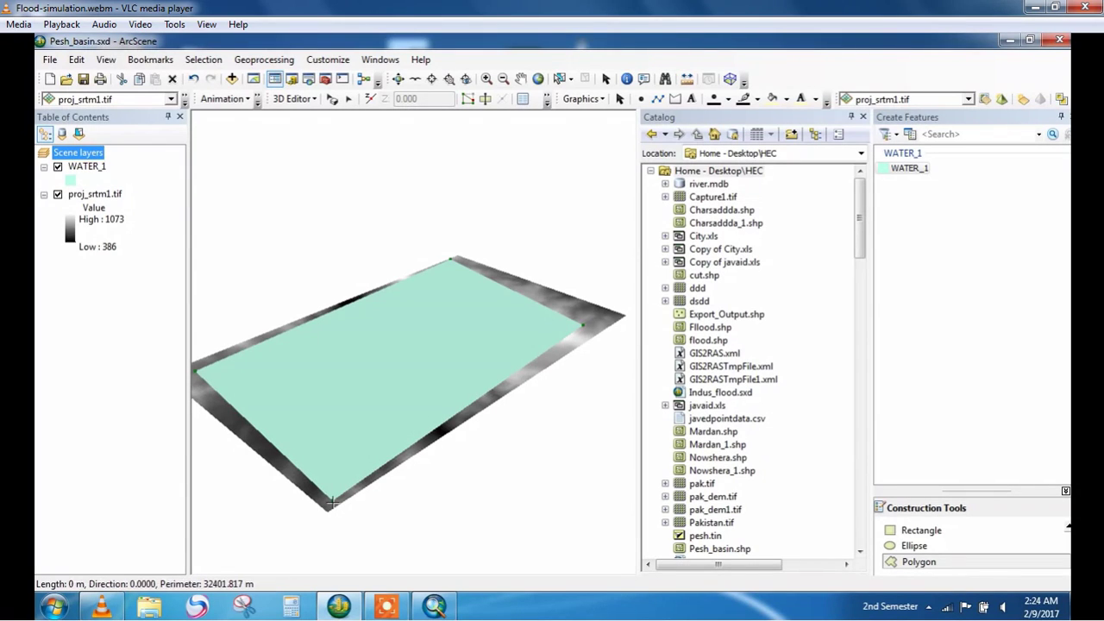
double_click(226, 393)
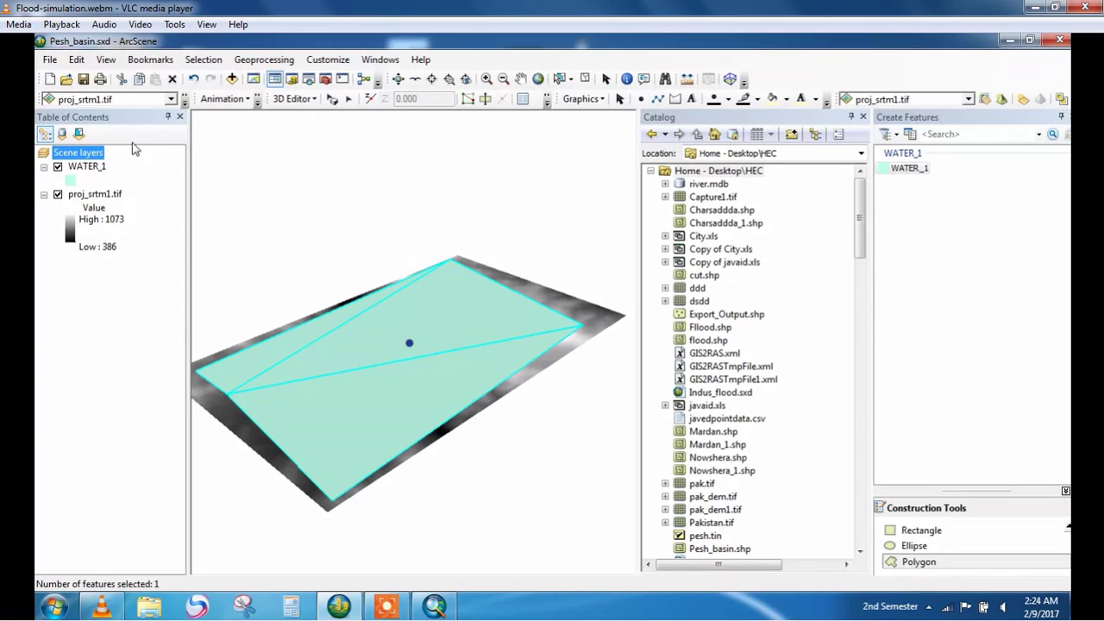
Step: Save the WATER_1 edits and end the editing session, closing the Catalog and Create Features windows
click(302, 98)
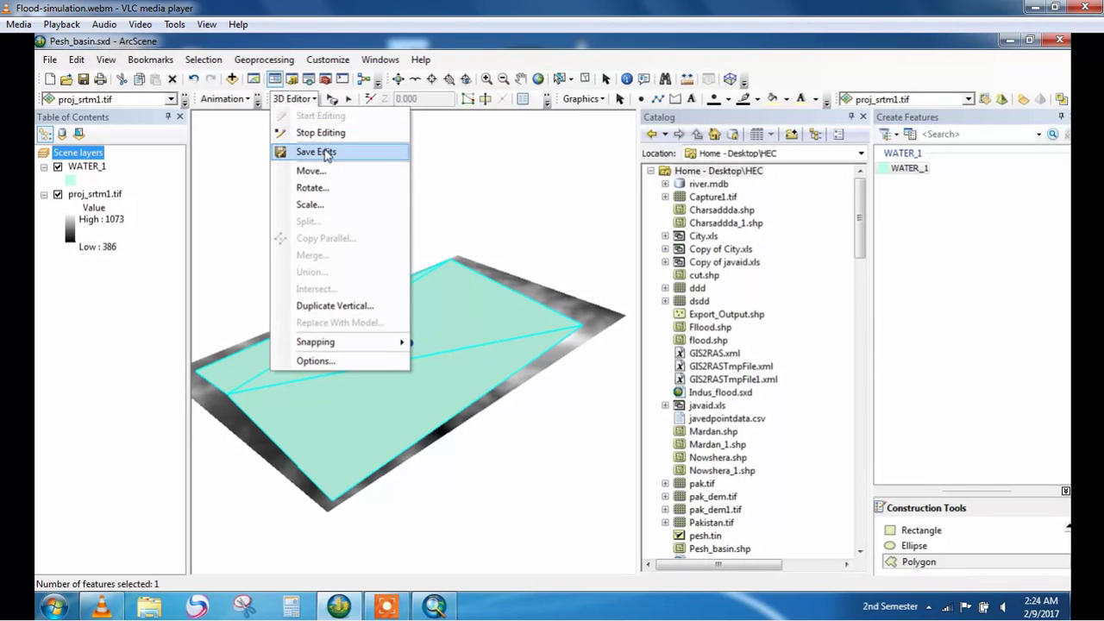
click(321, 151)
click(314, 99)
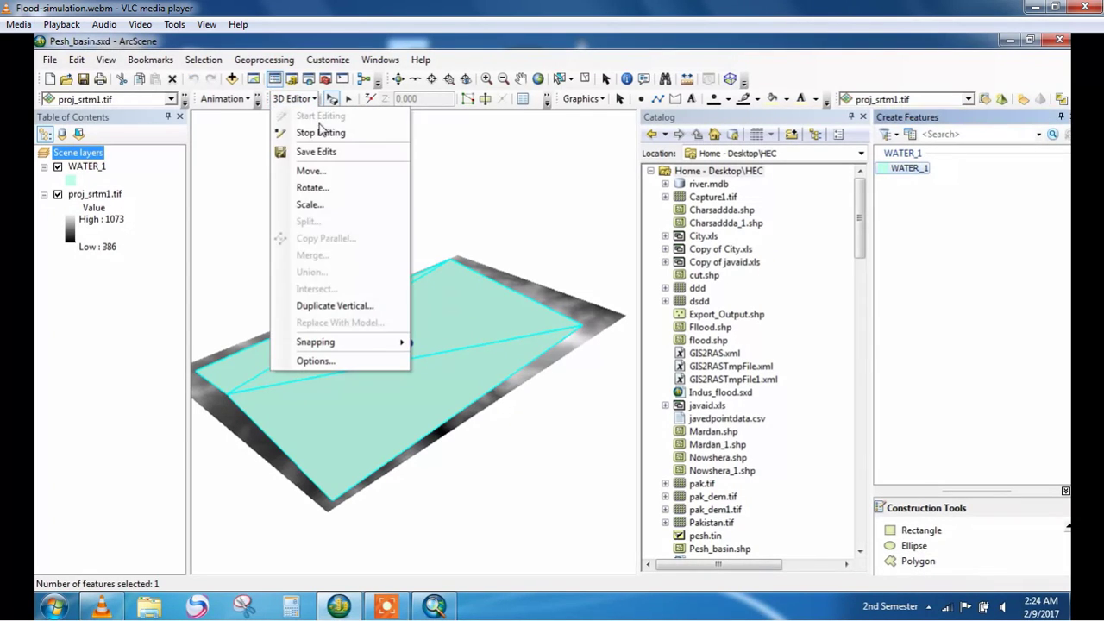
click(326, 134)
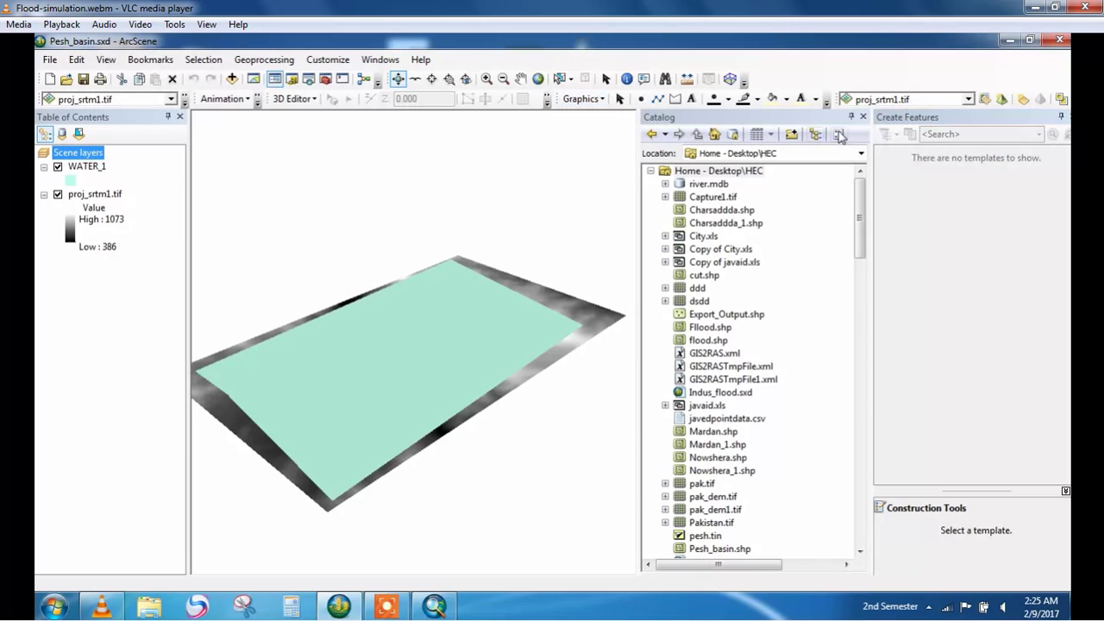
click(862, 116)
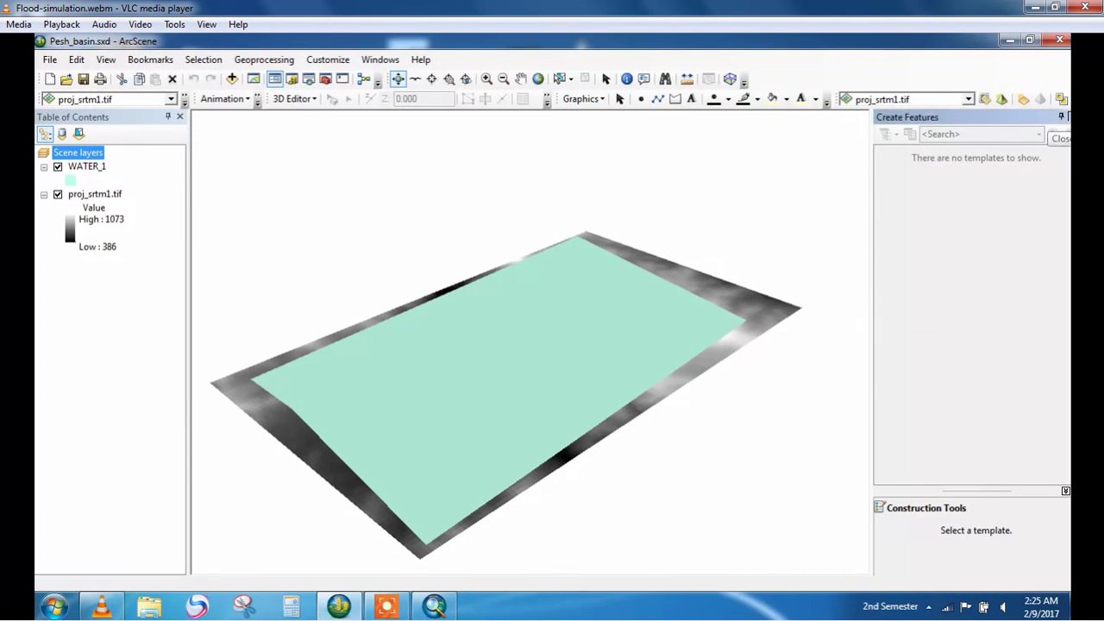
click(1067, 117)
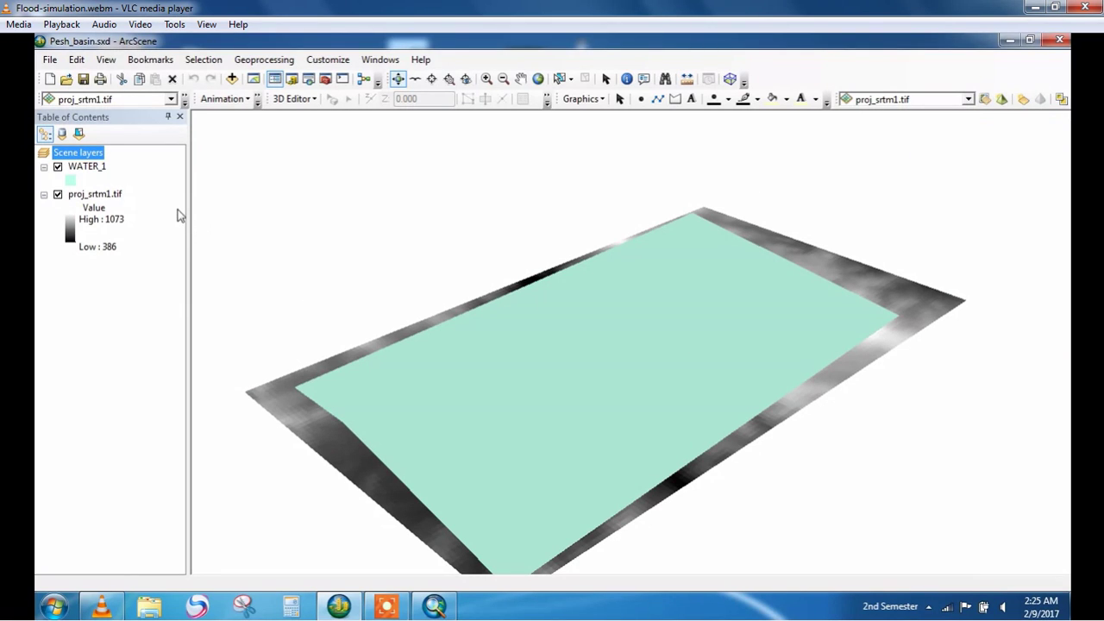
Step: Float the proj_srtm1.tif layer on the proj_srtm1.tif surface with an elevation conversion factor of 5
click(116, 196)
right_click(116, 196)
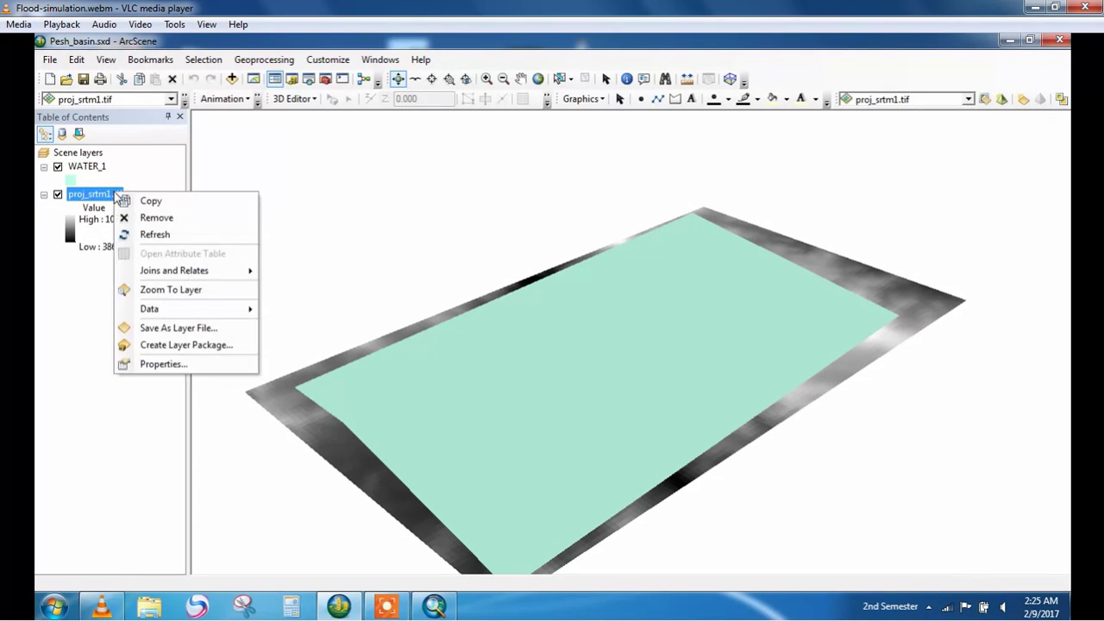
click(164, 364)
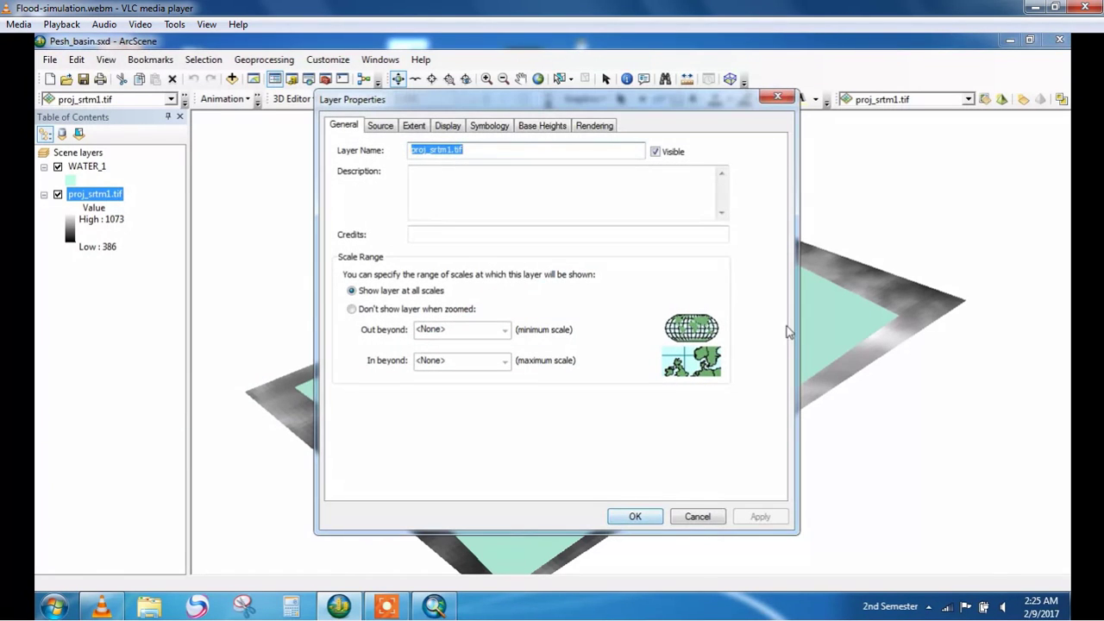
click(542, 125)
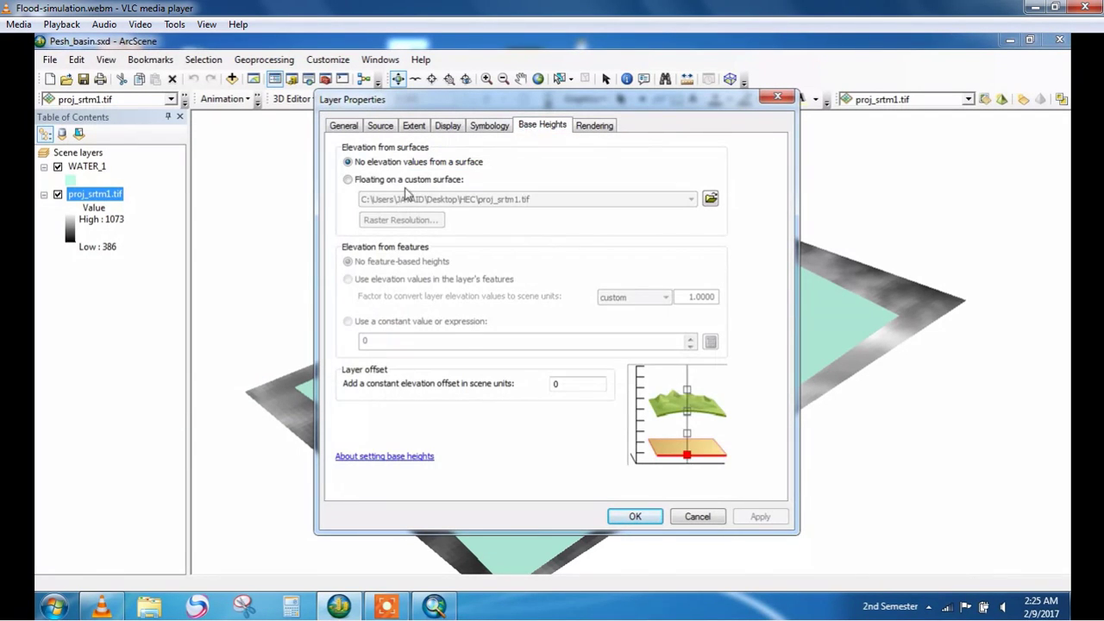
click(348, 180)
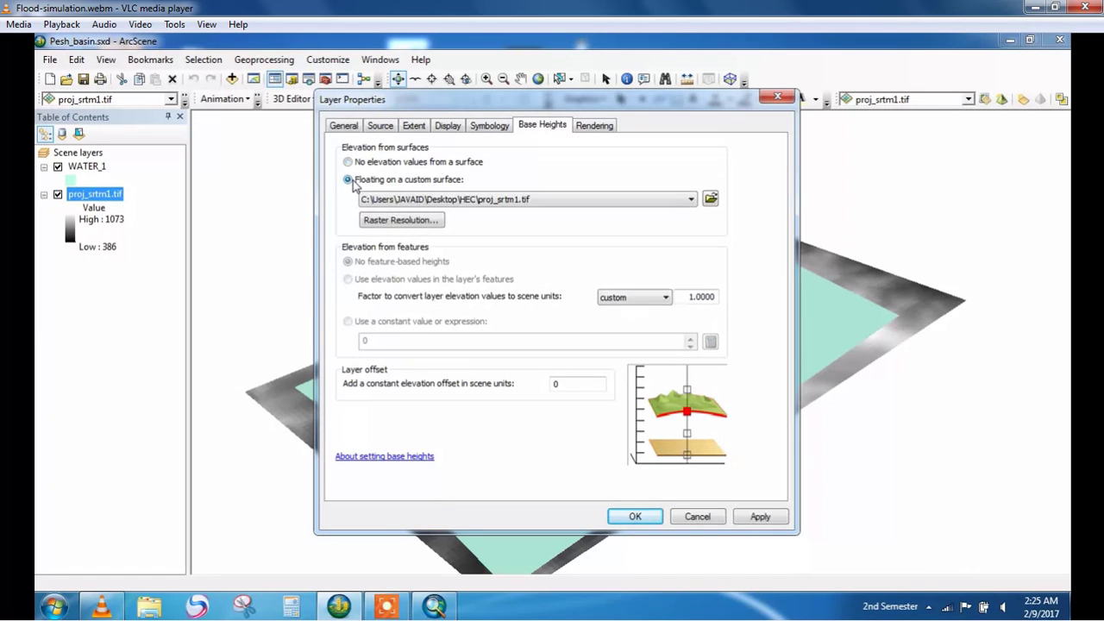
double_click(691, 297)
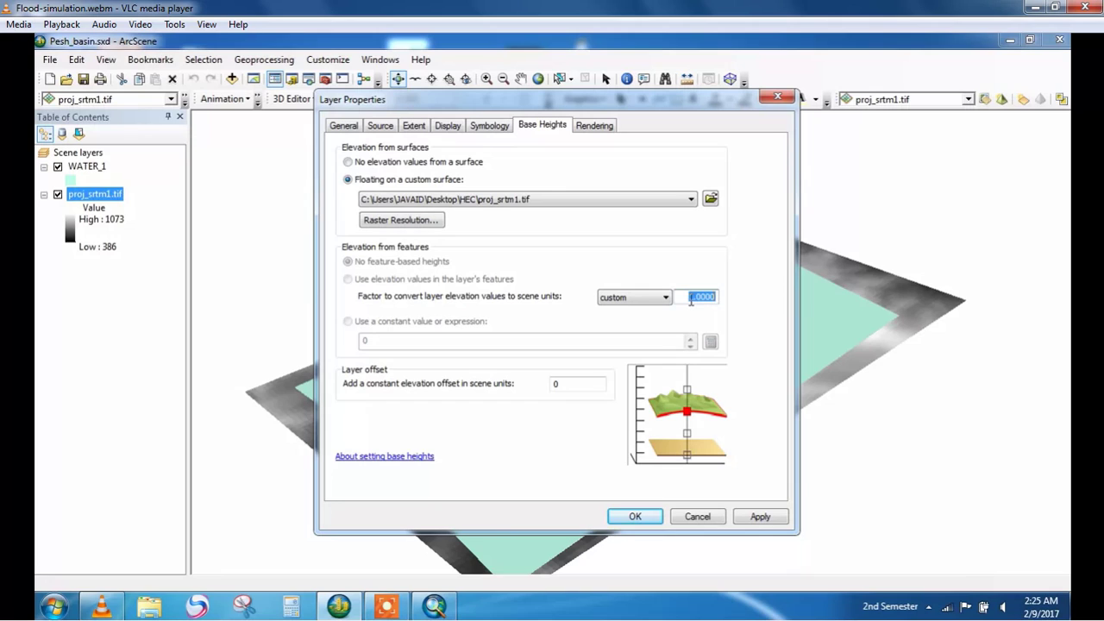
text(3)
click(759, 518)
click(759, 516)
click(636, 515)
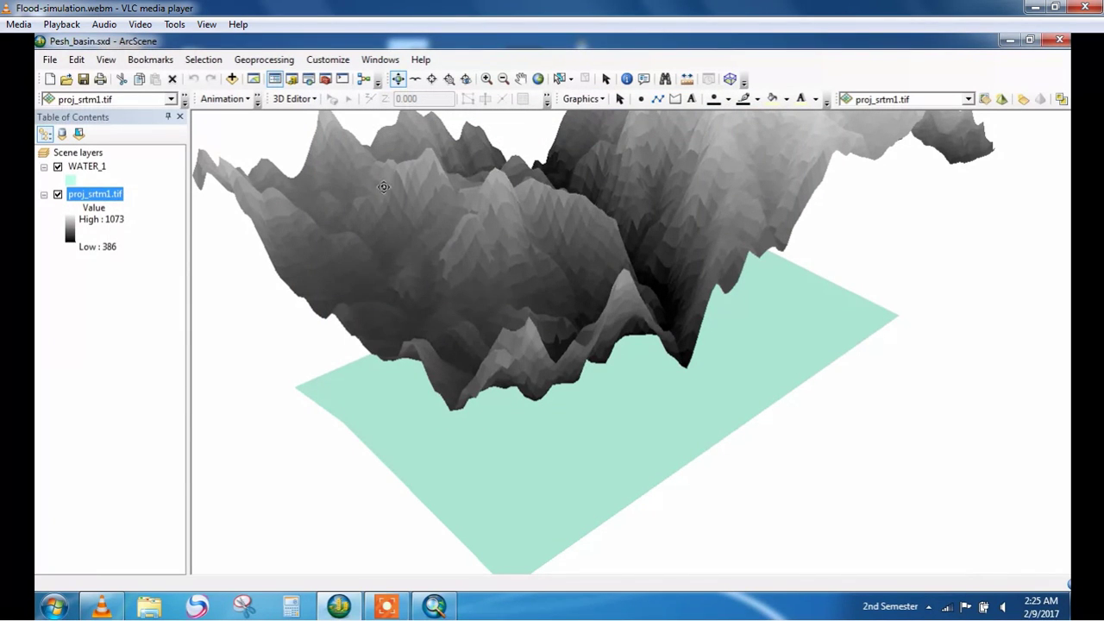
Step: Set the base heights elevation conversion factor of proj_srtm1.tif to 1
right_click(110, 197)
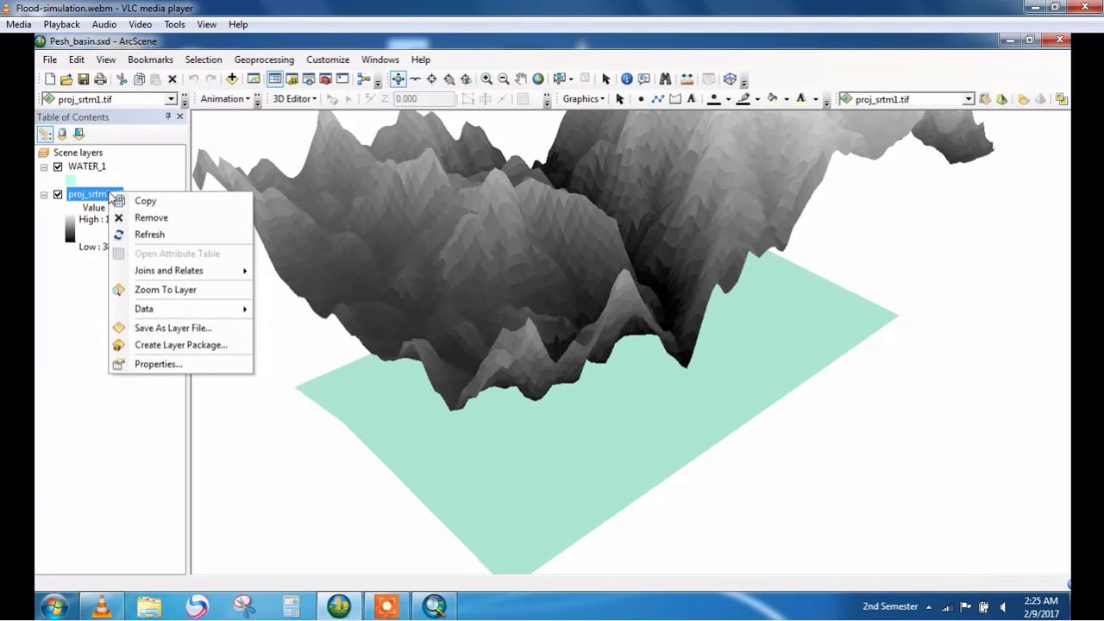
click(155, 364)
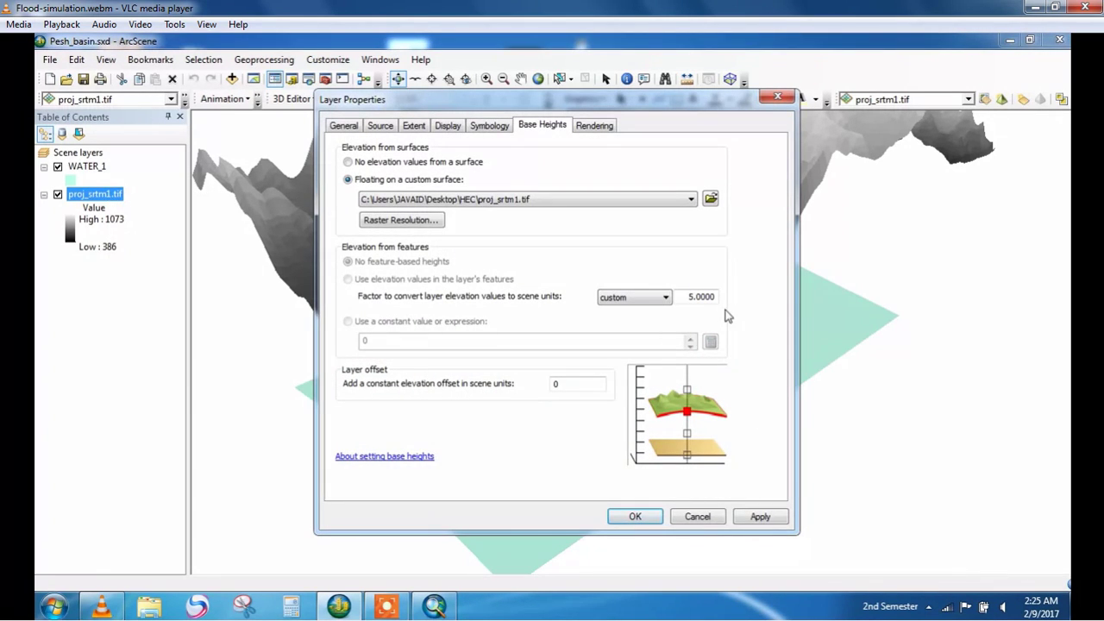
double_click(712, 296)
text(1)
click(762, 516)
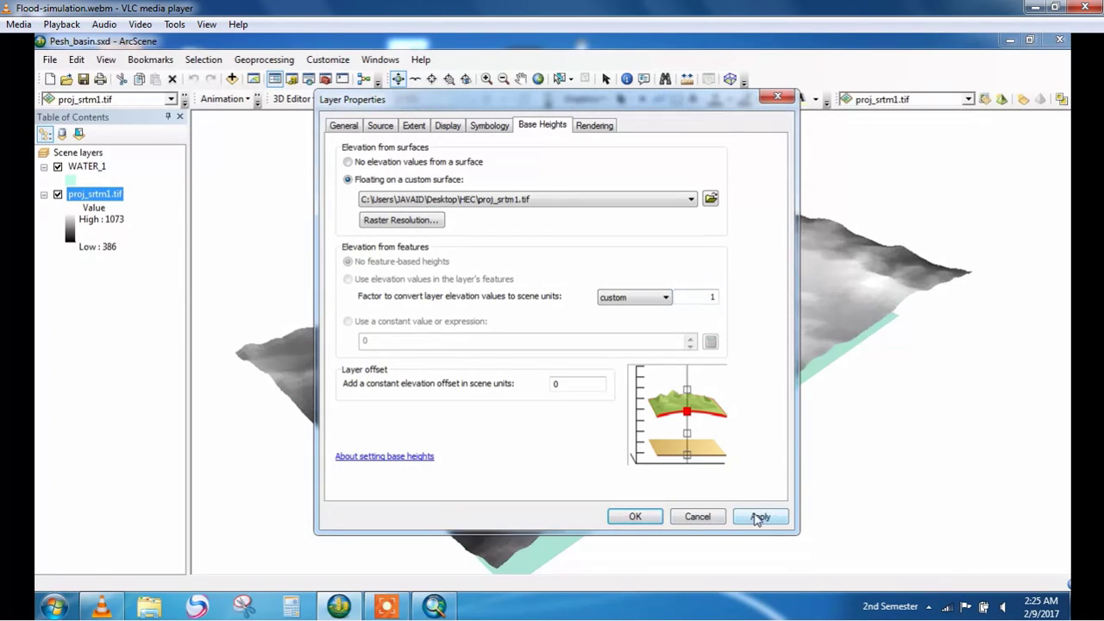
click(636, 515)
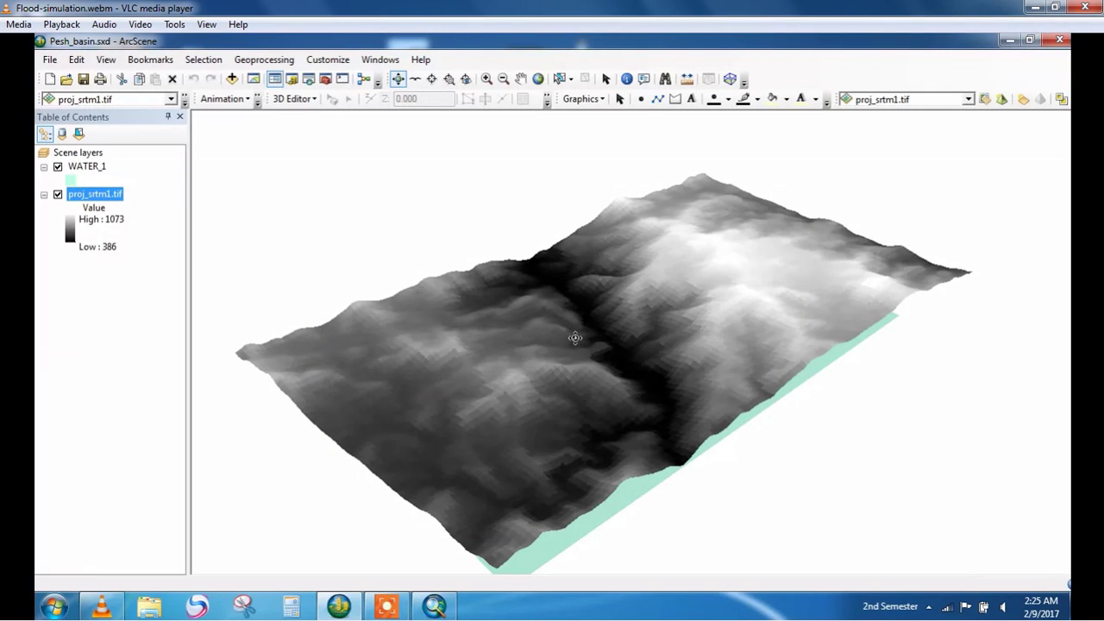
Step: Remove all existing animation tracks in the Animation Manager
drag(575, 337, 364, 427)
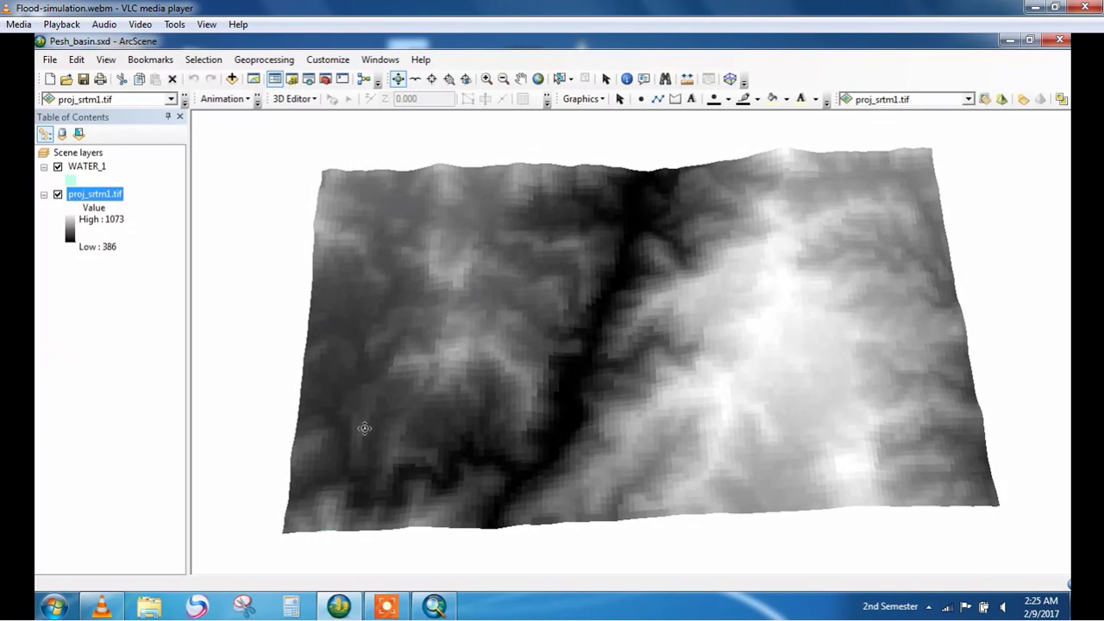
click(247, 99)
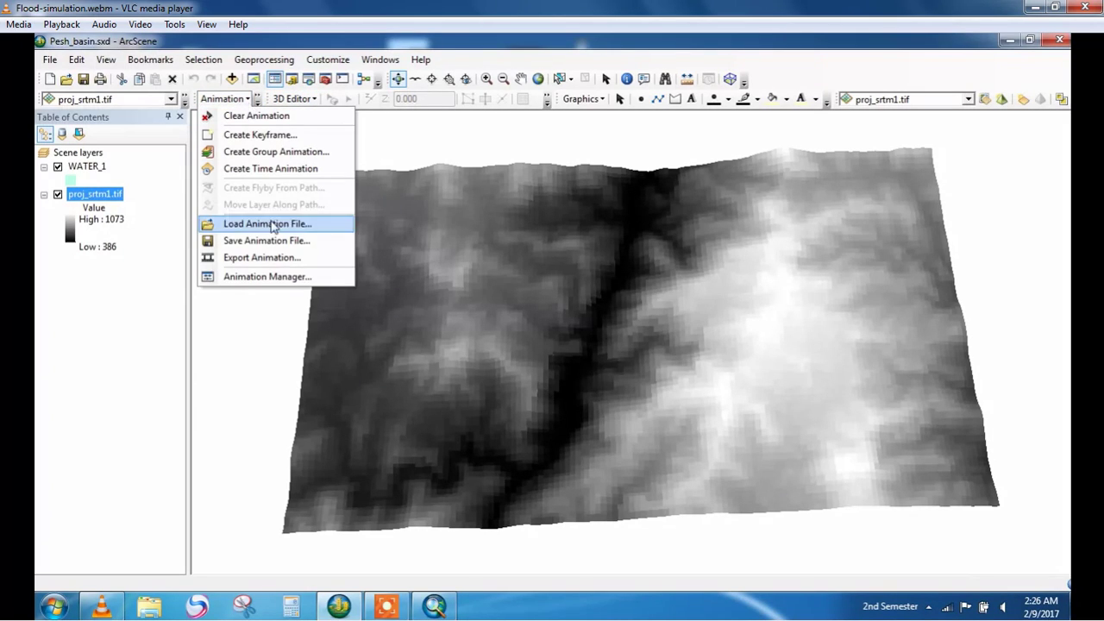
click(275, 277)
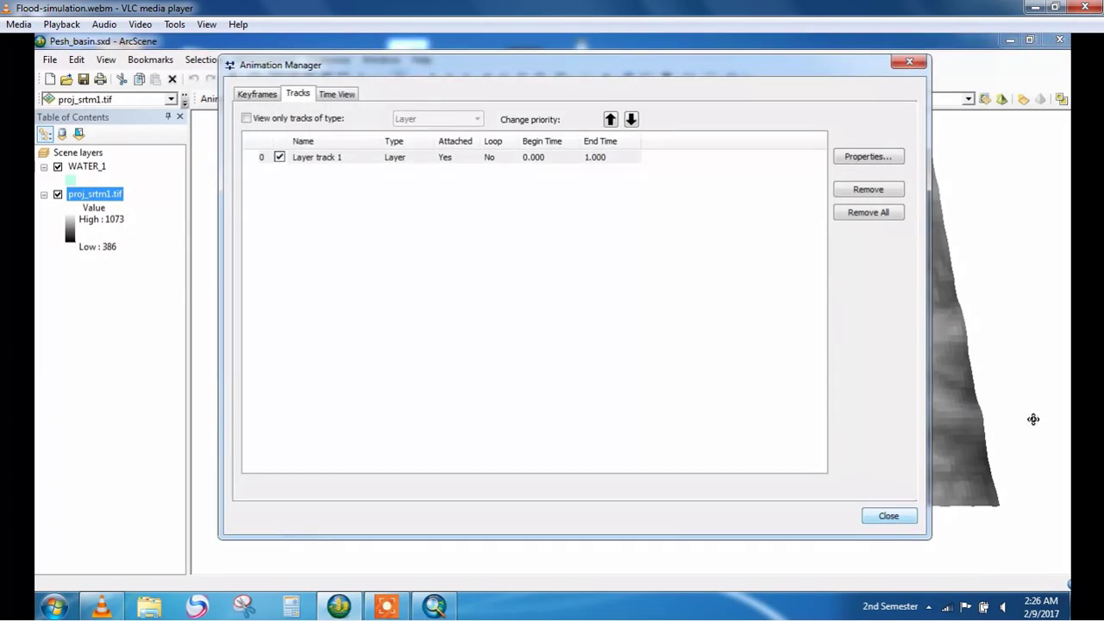
click(854, 220)
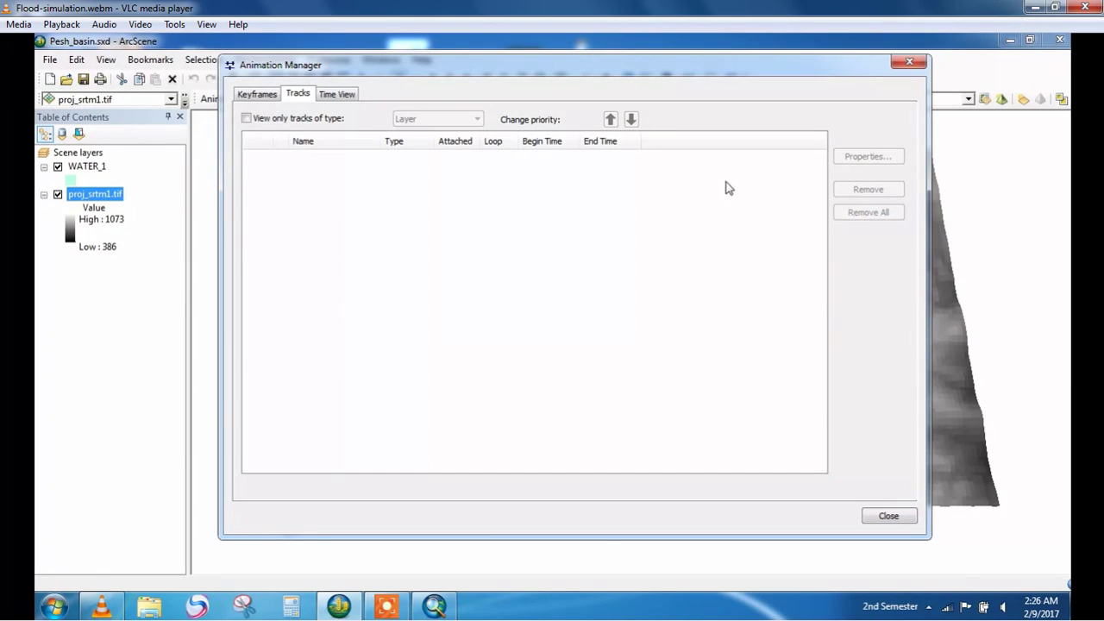
Step: Create a new layer animation track for WATER_1 and add 11 layer keyframes to it
click(258, 96)
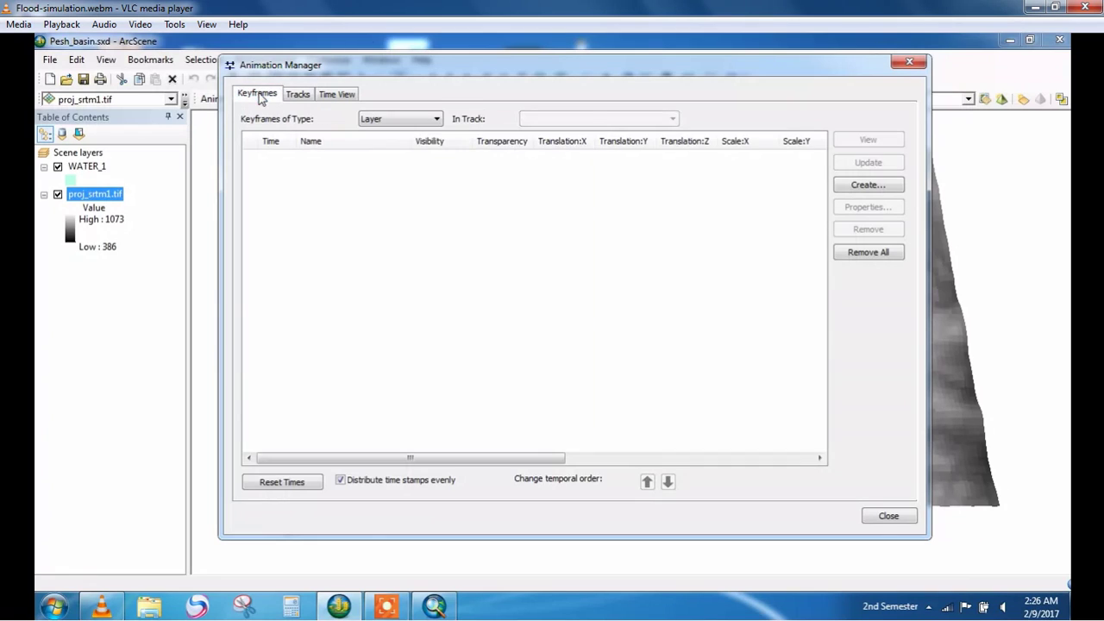
click(845, 185)
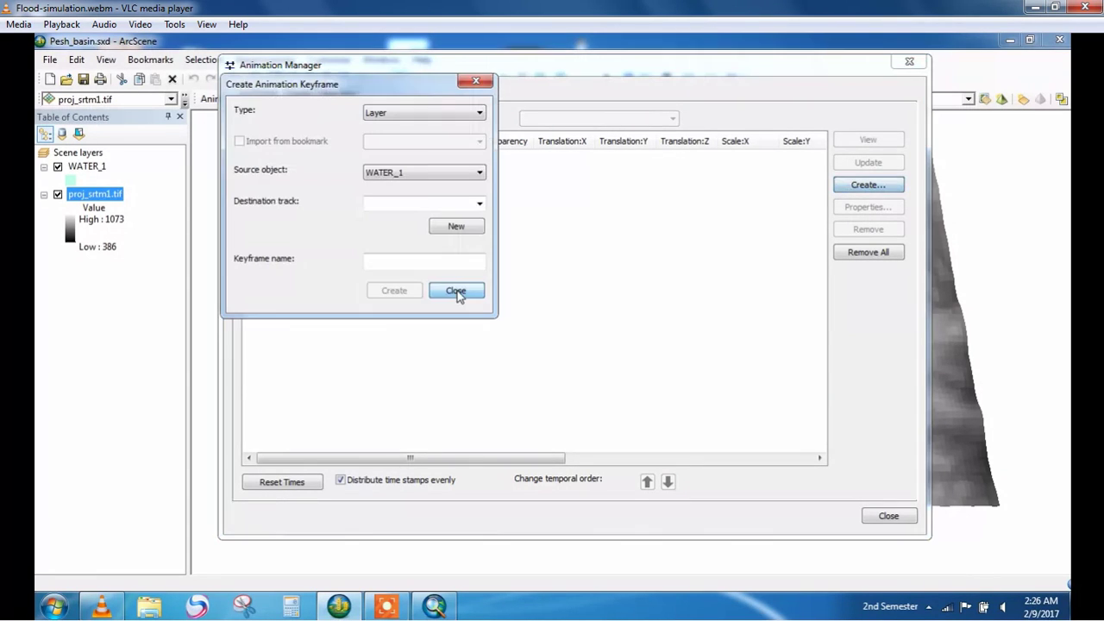
click(438, 233)
click(400, 291)
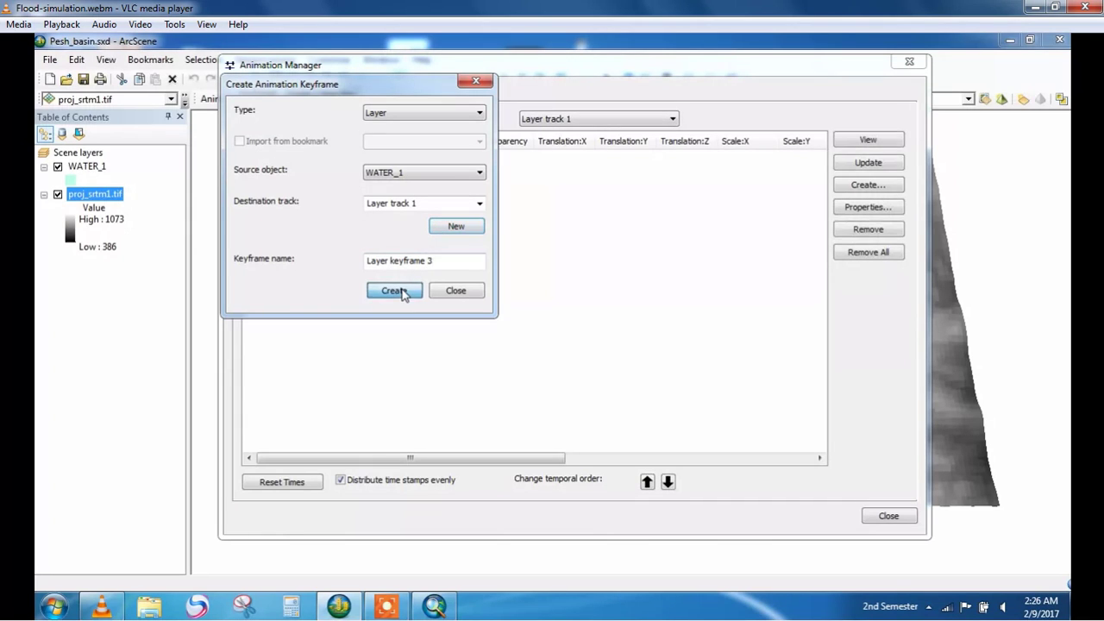
click(394, 290)
click(394, 291)
click(394, 290)
click(394, 290)
click(394, 290)
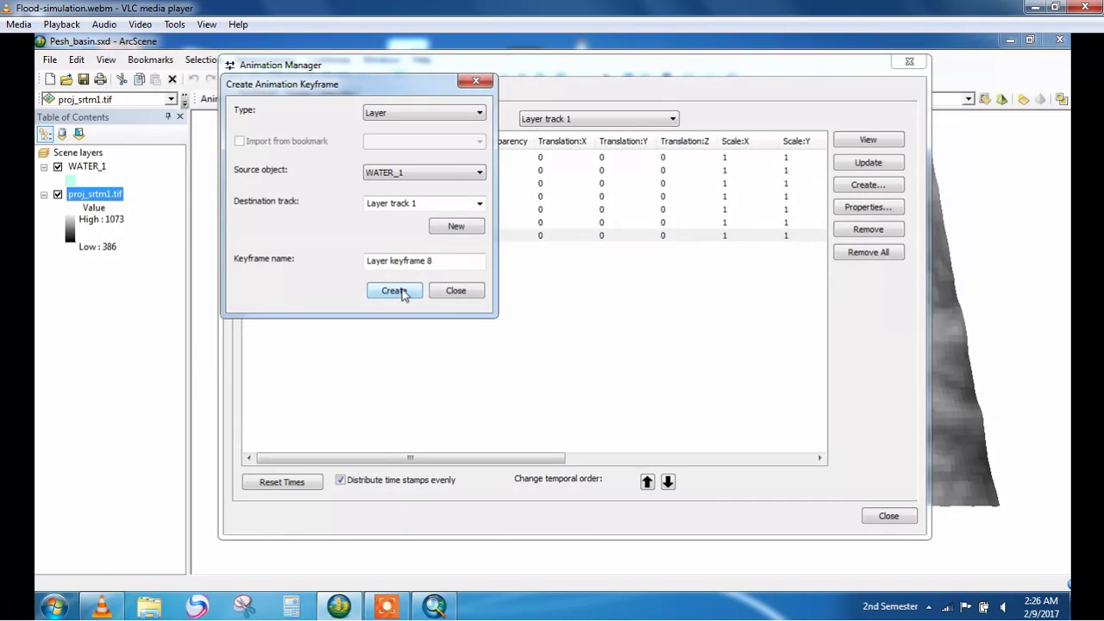
click(394, 291)
click(394, 291)
click(395, 290)
click(394, 290)
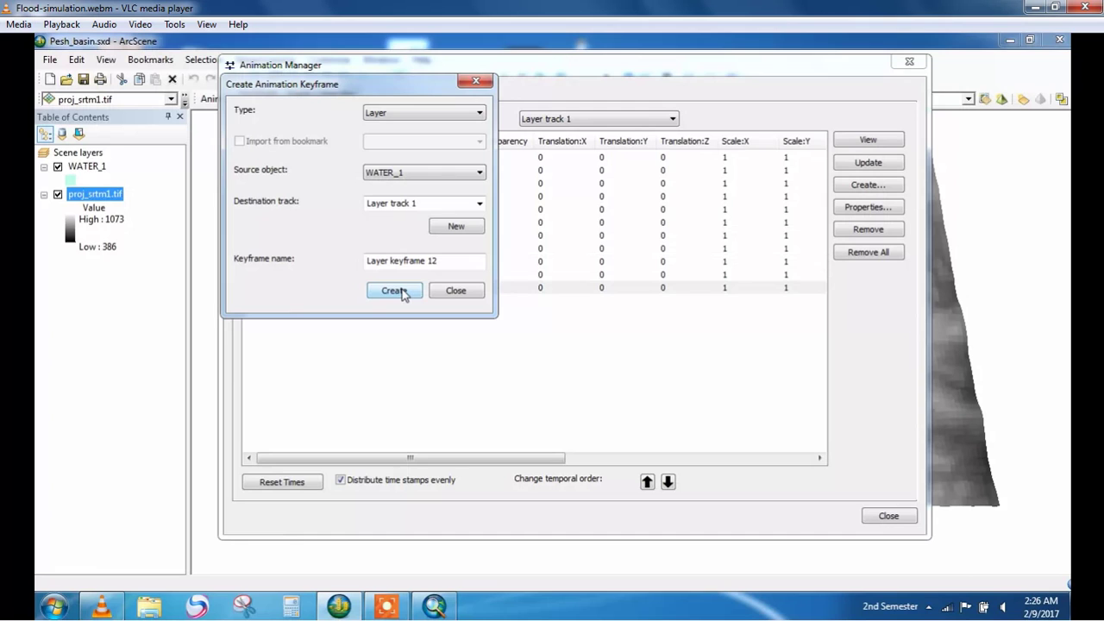
click(454, 291)
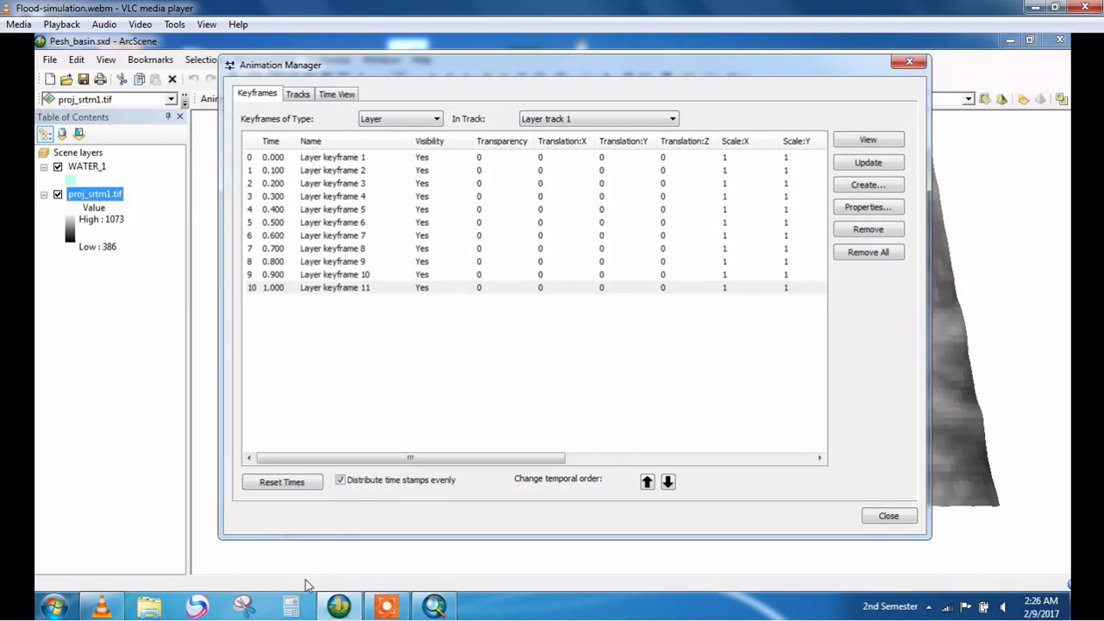
Step: Set Translation:Z of layer keyframes 1 to 6 to 390, 405, 420, 435, 450 and 465
click(416, 610)
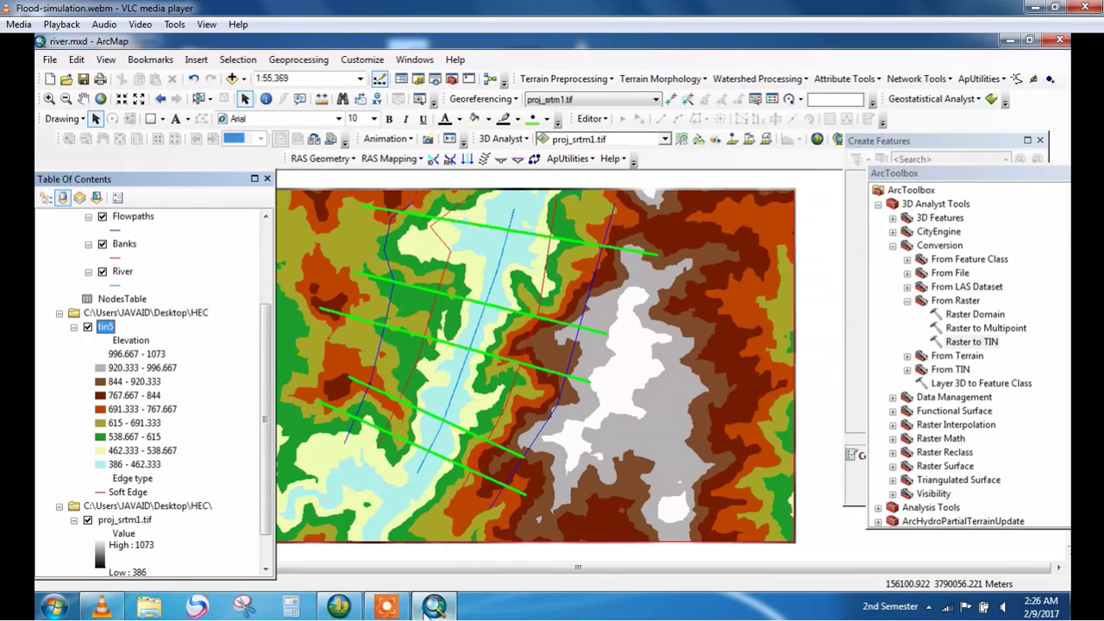
click(355, 609)
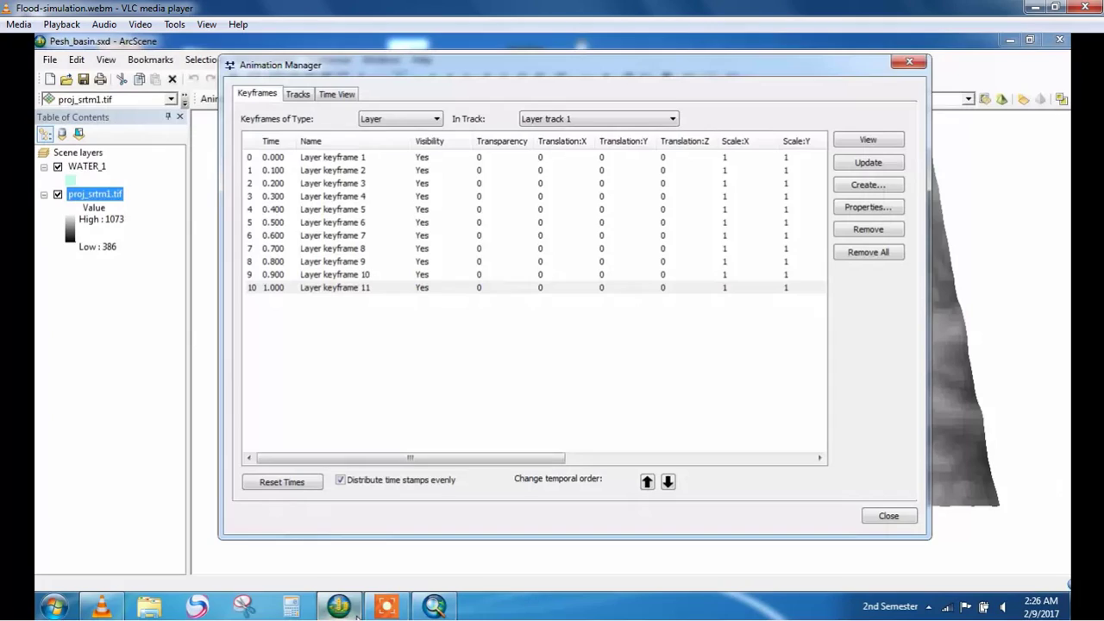
click(662, 160)
click(663, 159)
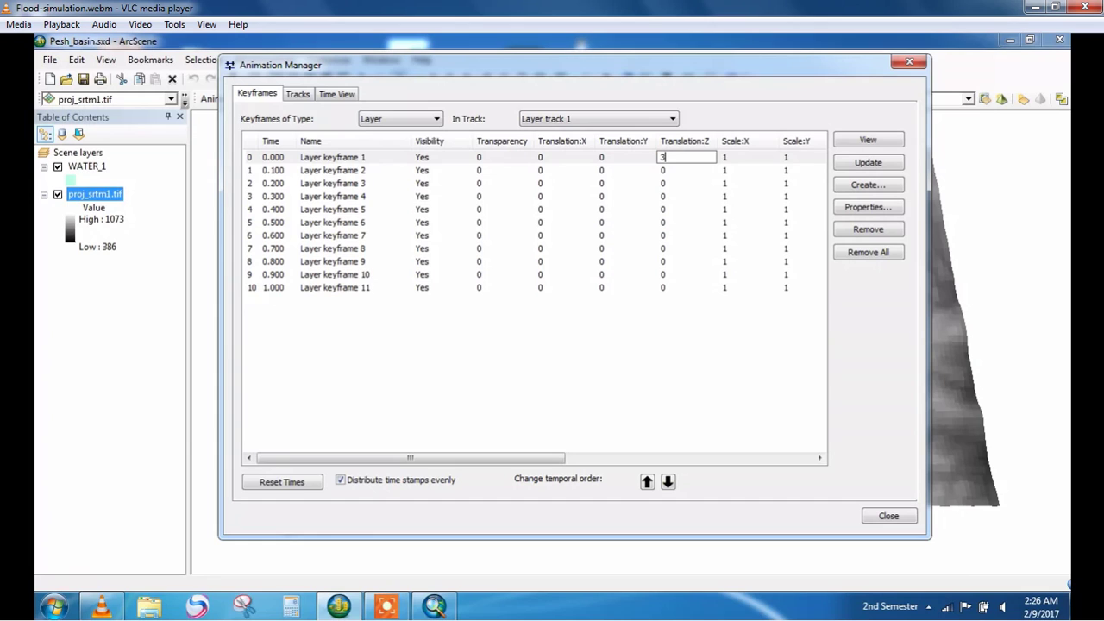
click(665, 172)
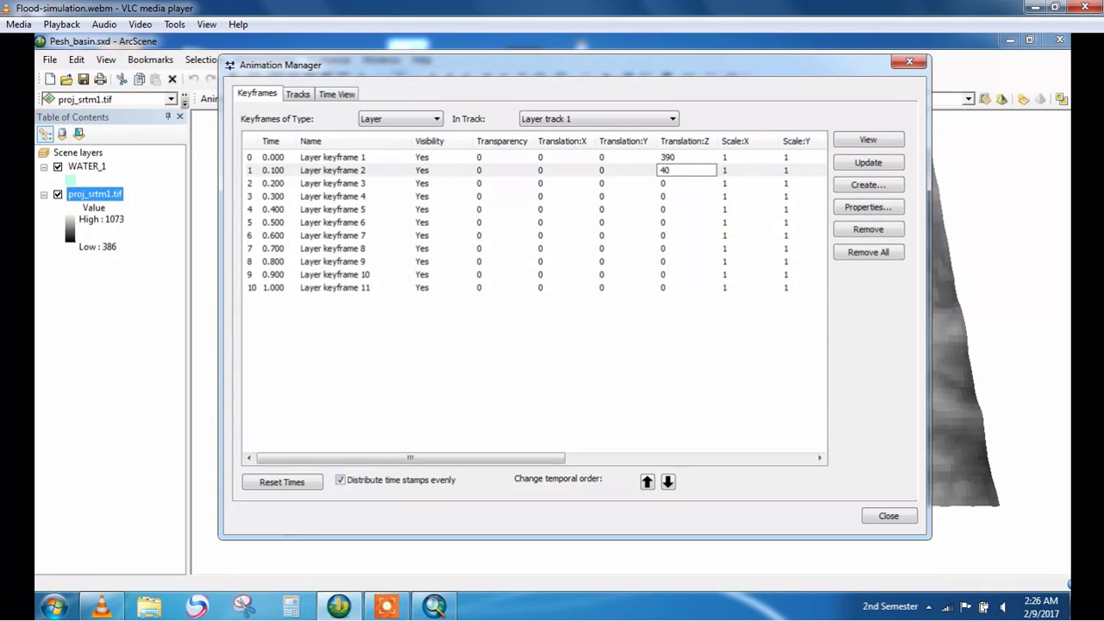
text(405)
click(664, 183)
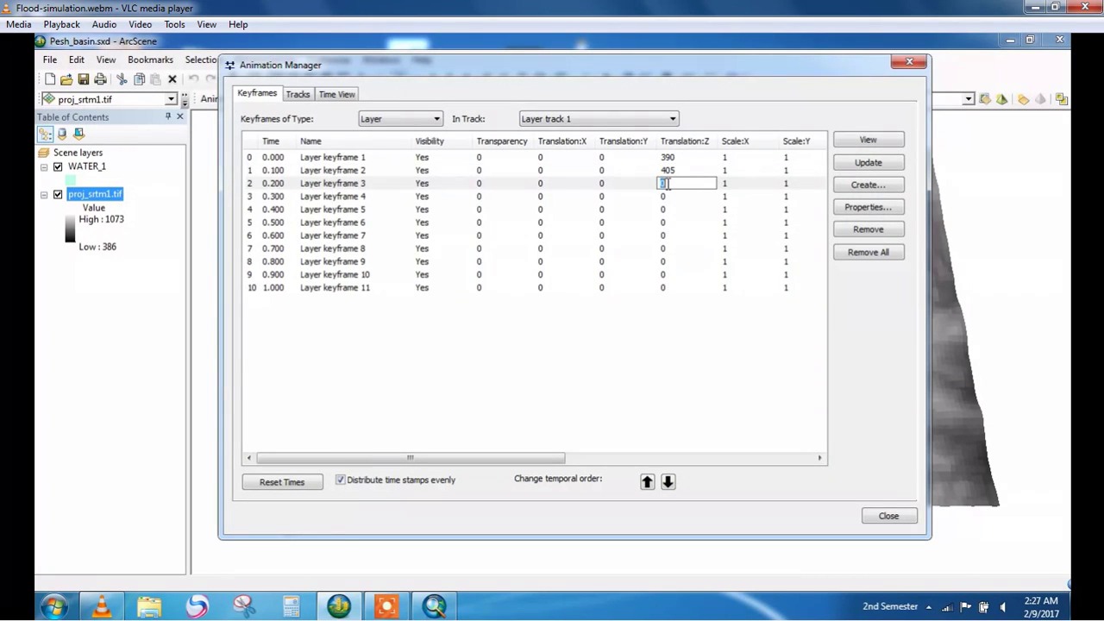
text(42)
click(666, 196)
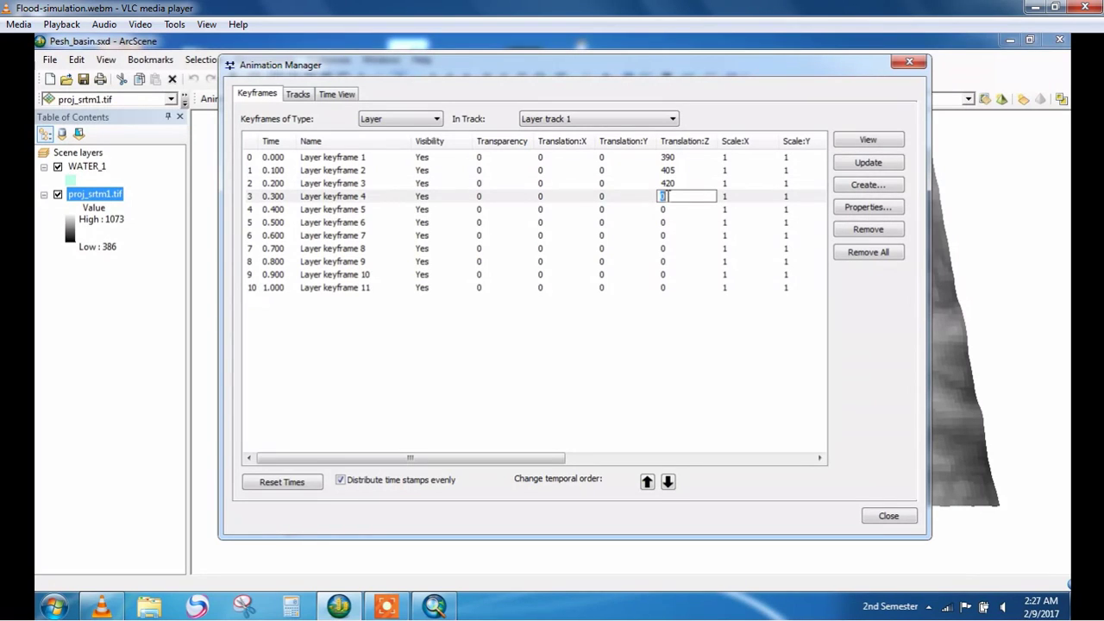
text(435)
click(663, 210)
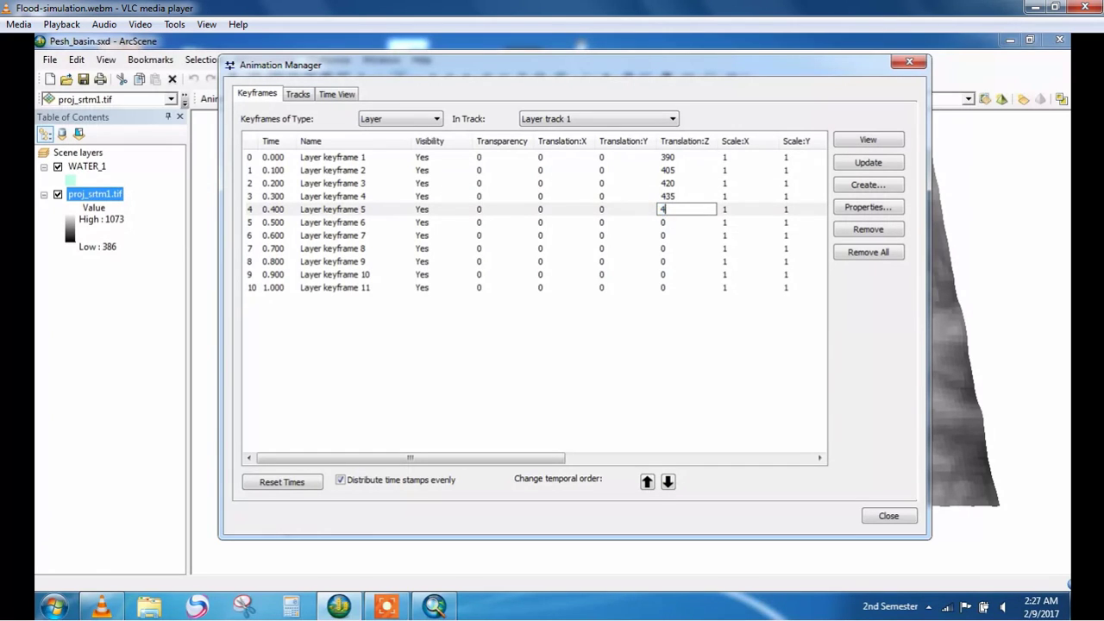
click(663, 222)
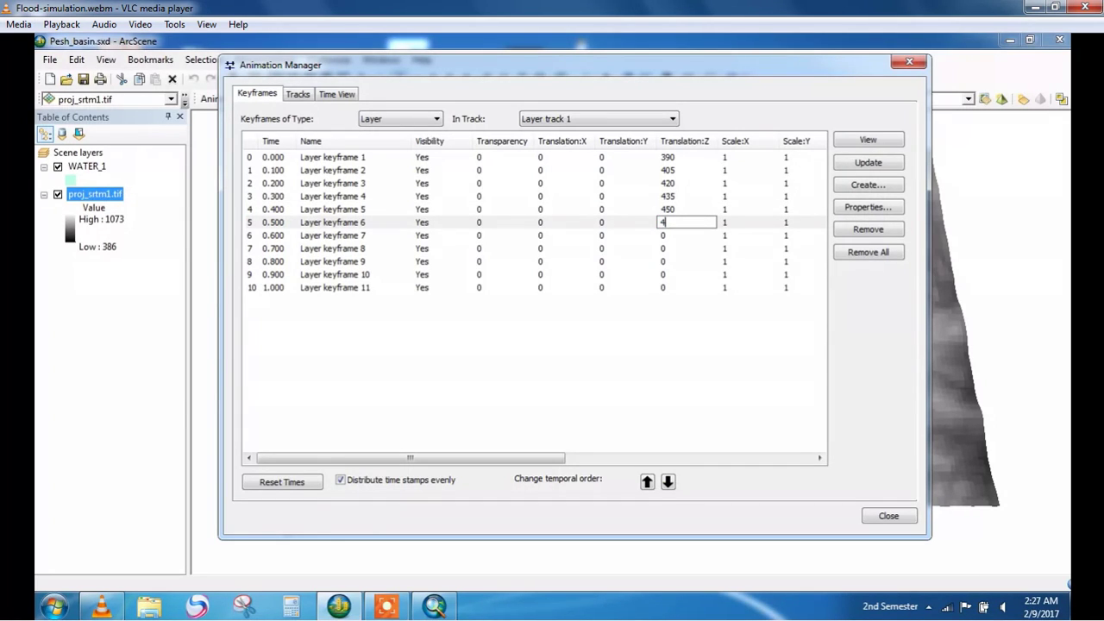
Step: Set Translation:Z of layer keyframes 7 to 11 to 475, 490, 510, 525 and 535, and close the Animation Manager
click(662, 236)
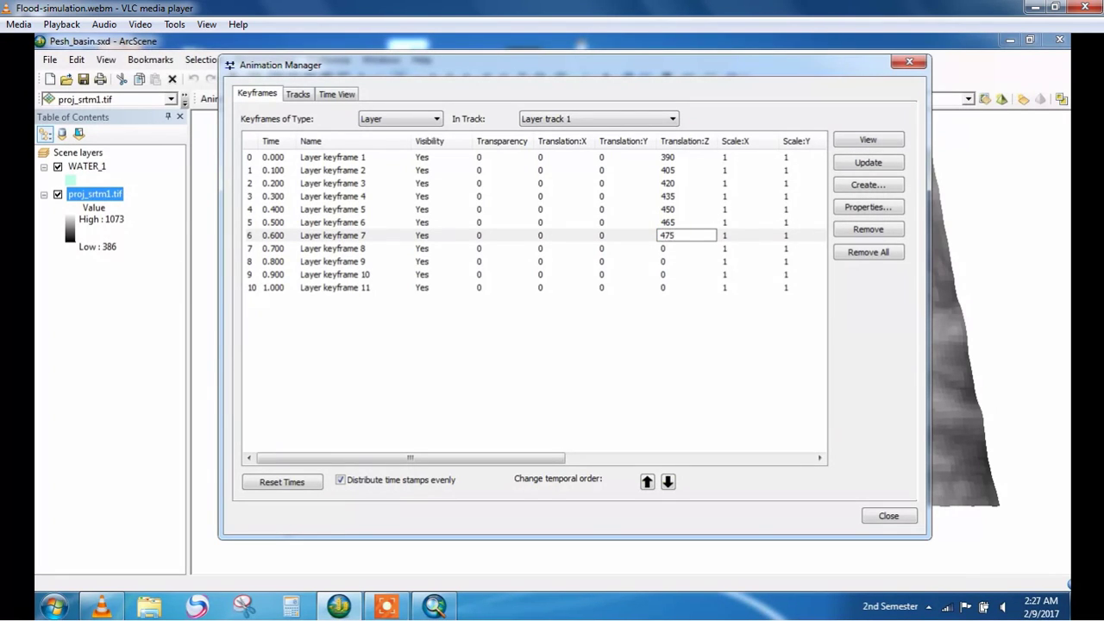
text(475)
click(662, 248)
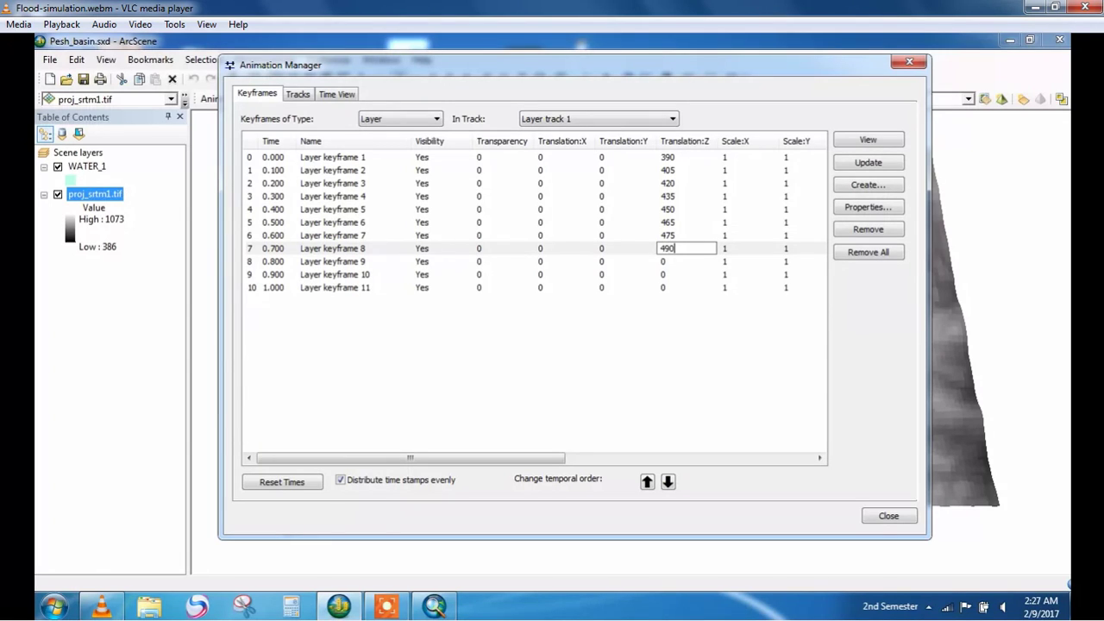
click(662, 261)
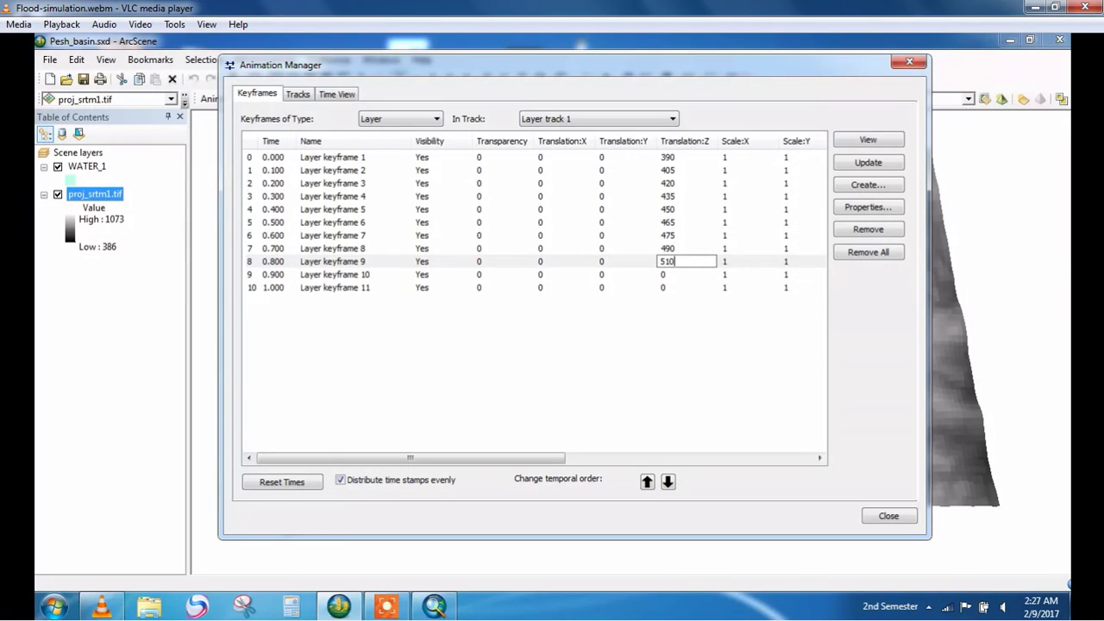
click(662, 274)
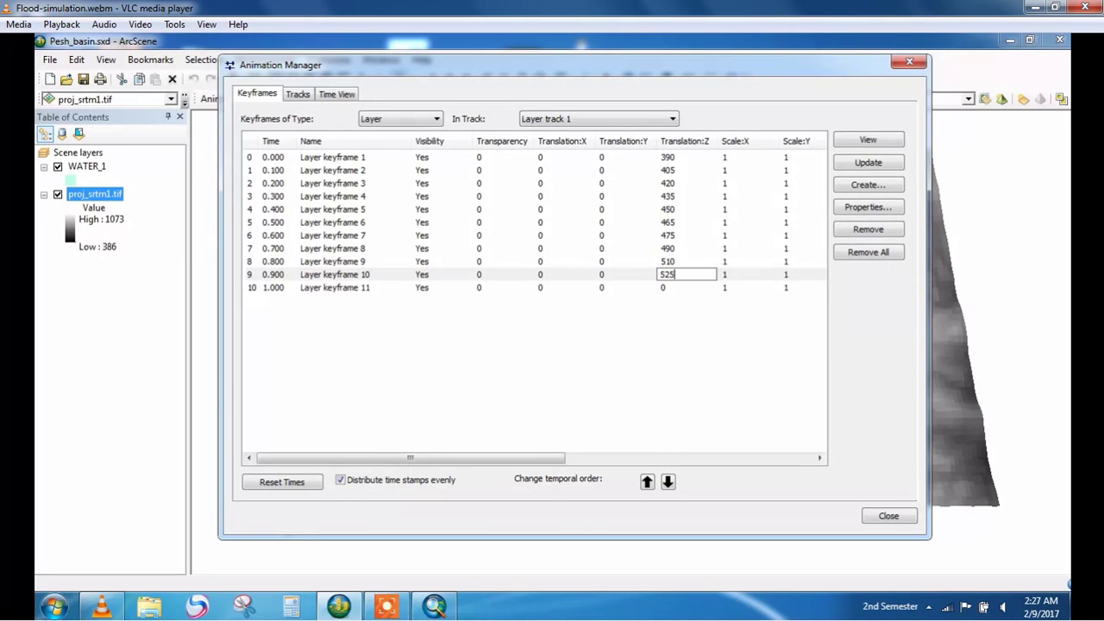
click(662, 288)
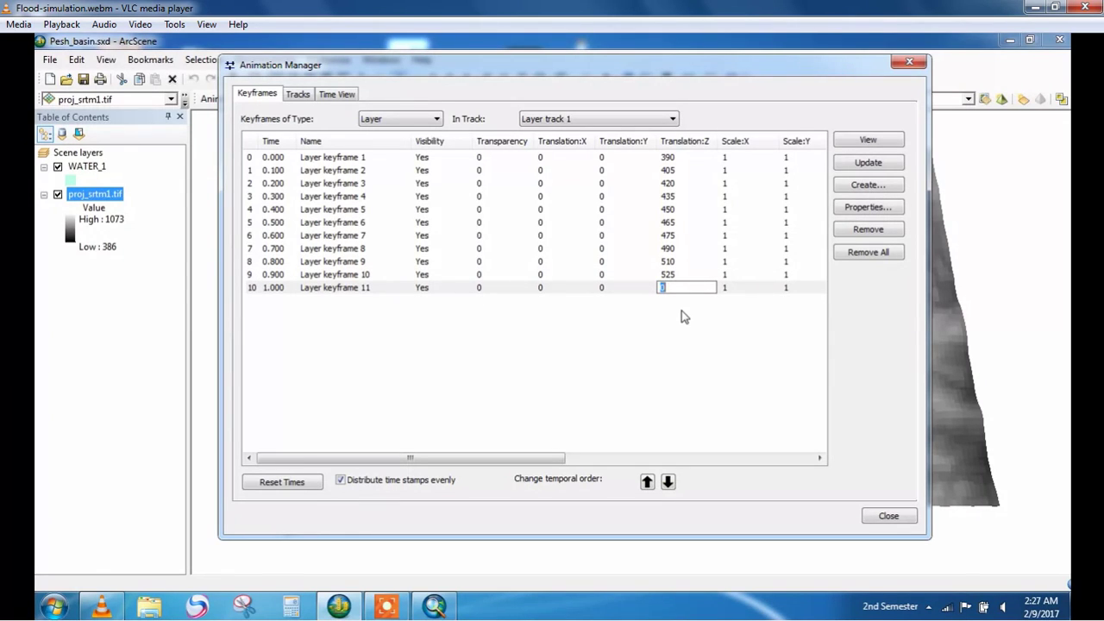
text(535)
click(890, 515)
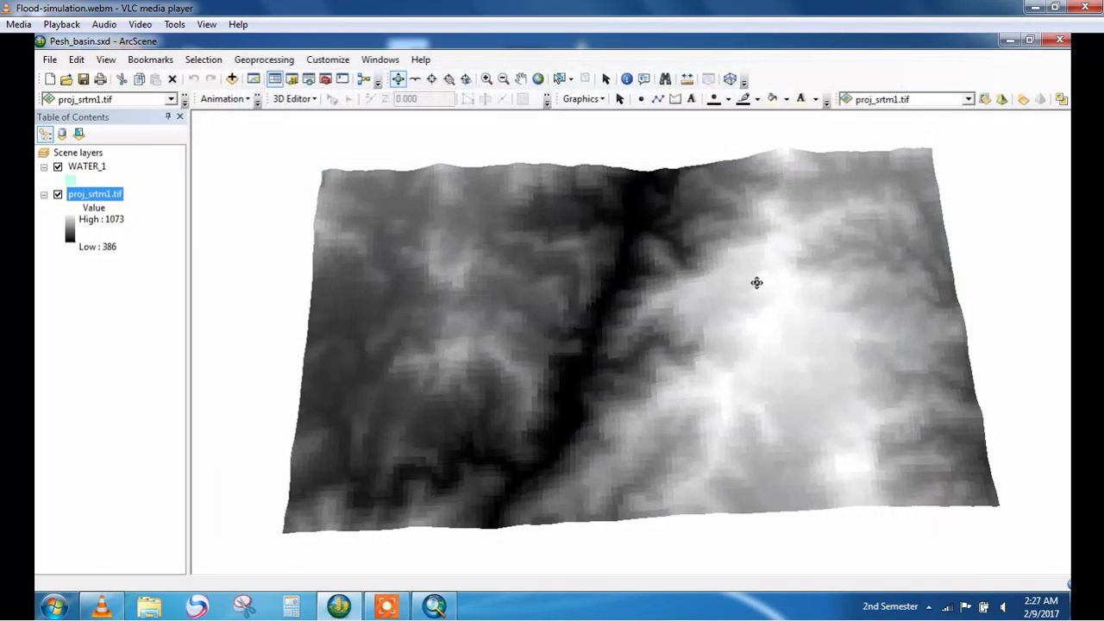
Step: Play the WATER_1 layer animation and dismiss the animation controls
click(314, 99)
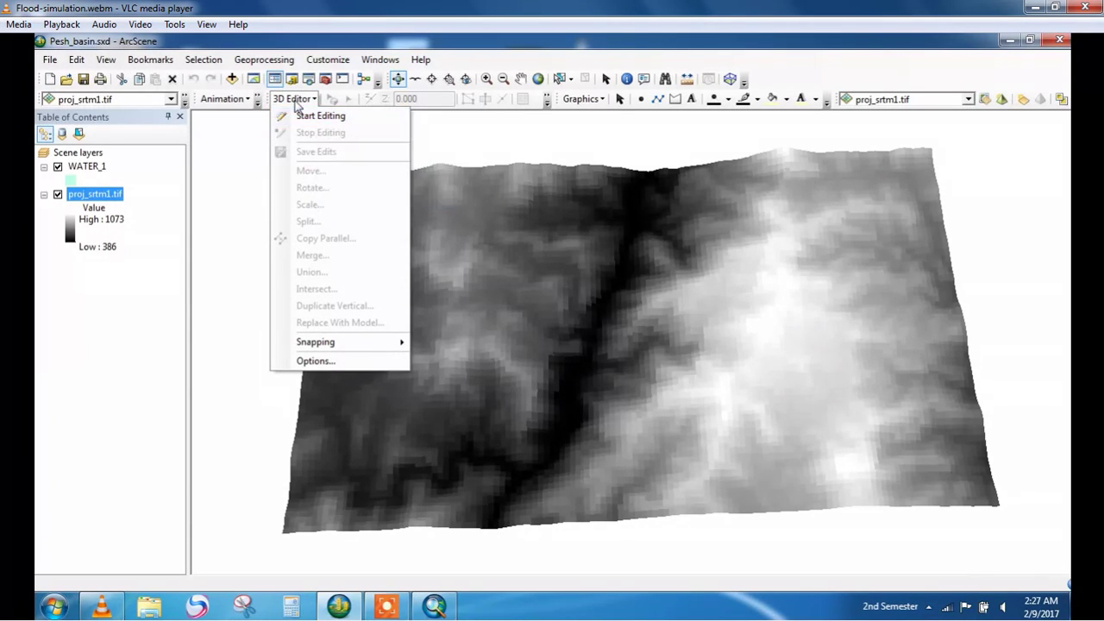
click(257, 100)
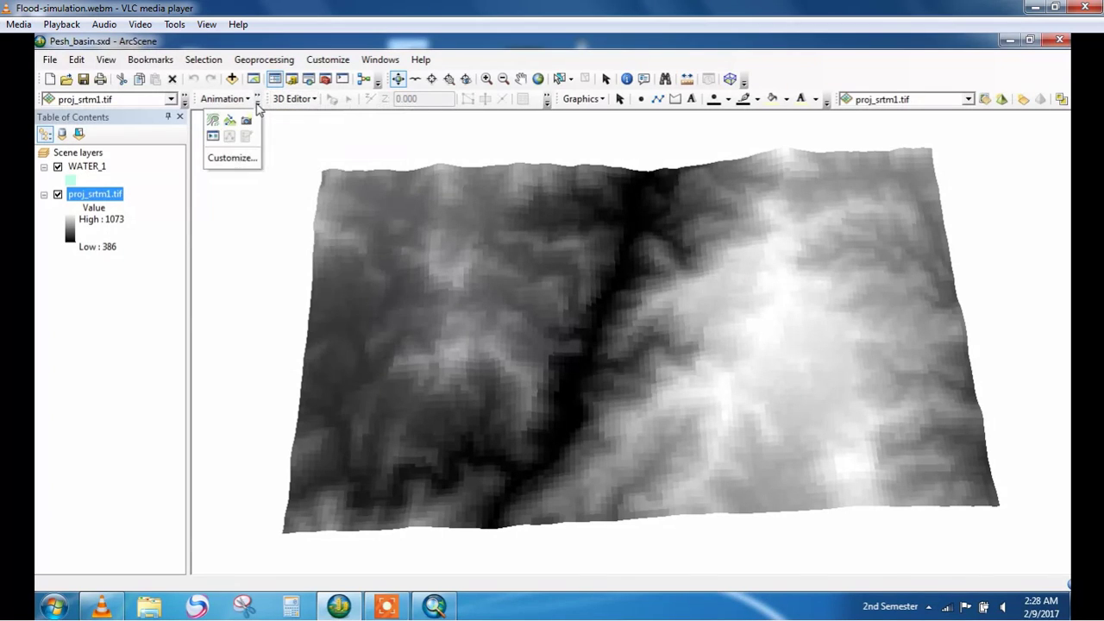
click(214, 138)
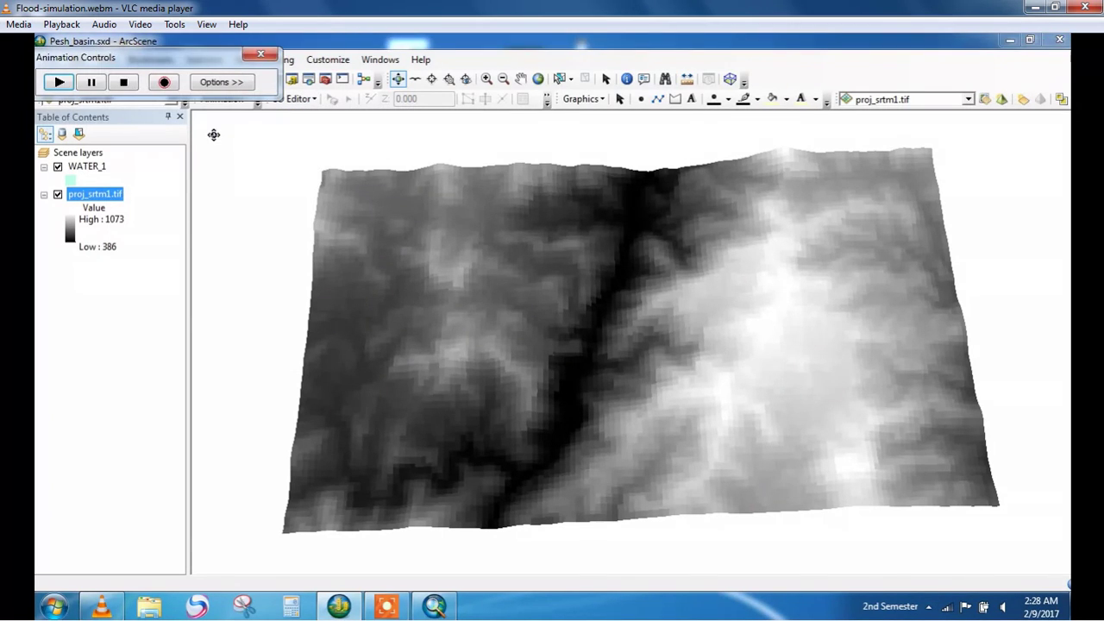
click(59, 82)
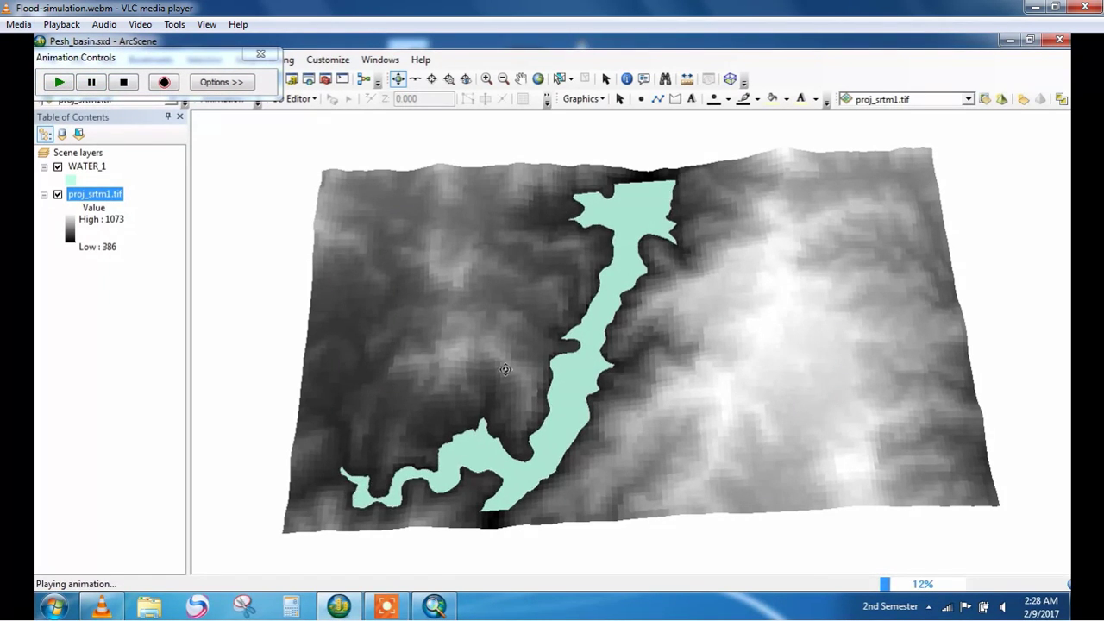
click(260, 54)
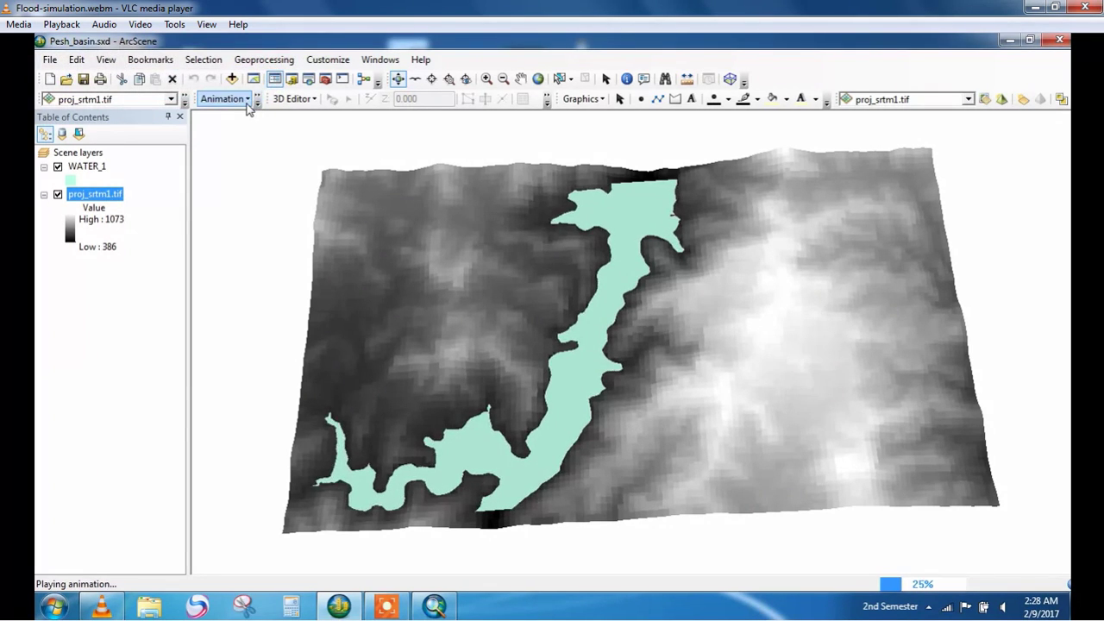
Step: Reopen the Animation Manager and set Translation:Z of layer keyframes 1 to 3 to 350, 375 and 400
click(246, 100)
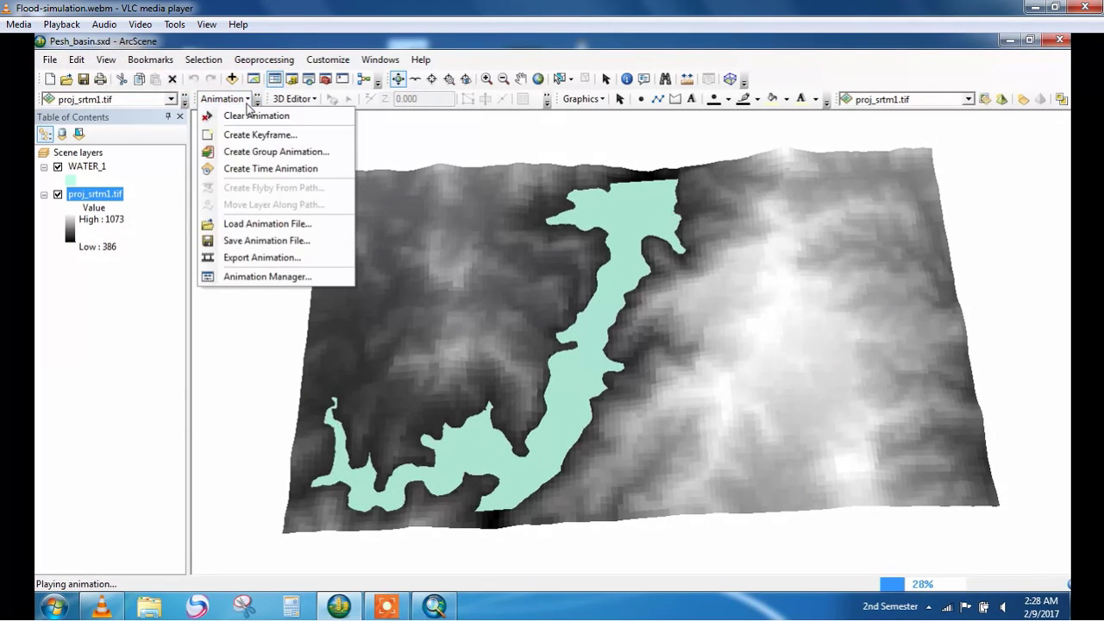
click(254, 278)
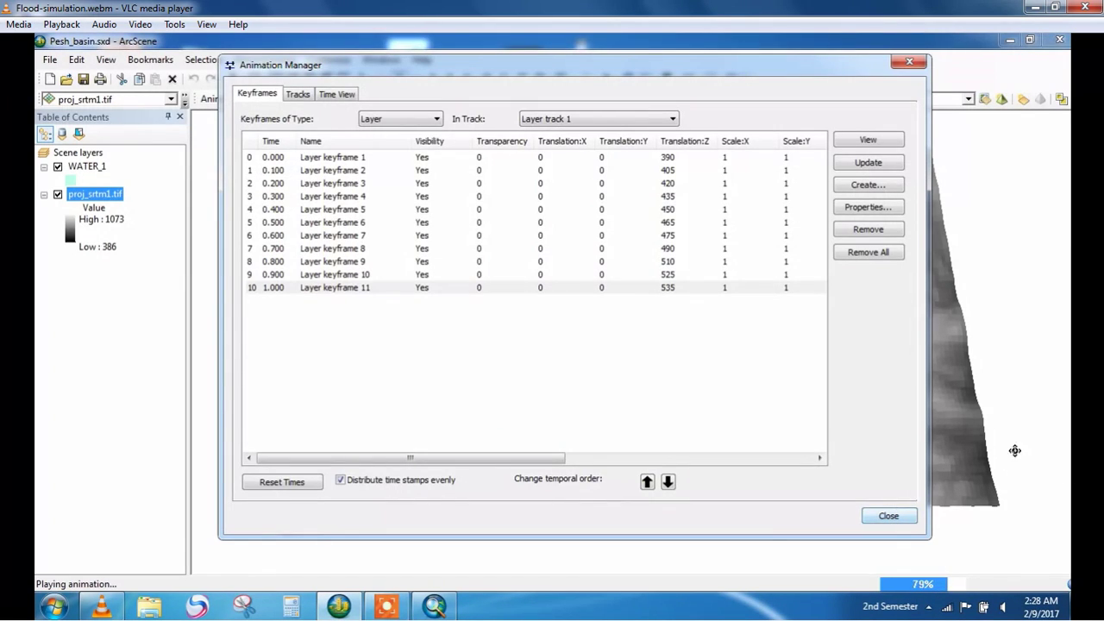
double_click(669, 159)
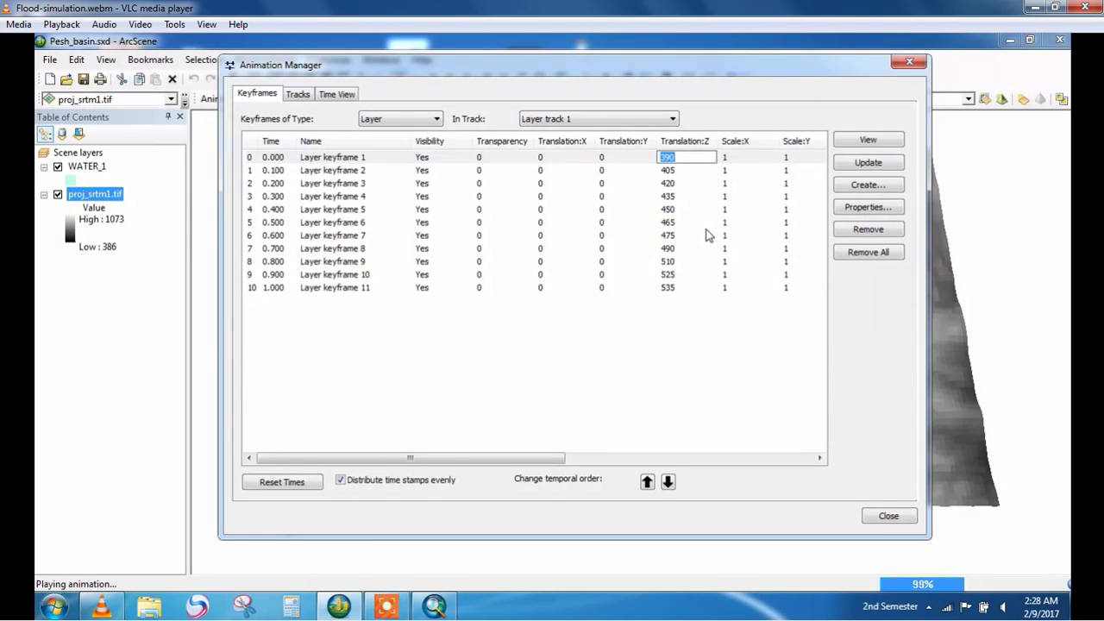
text(3)
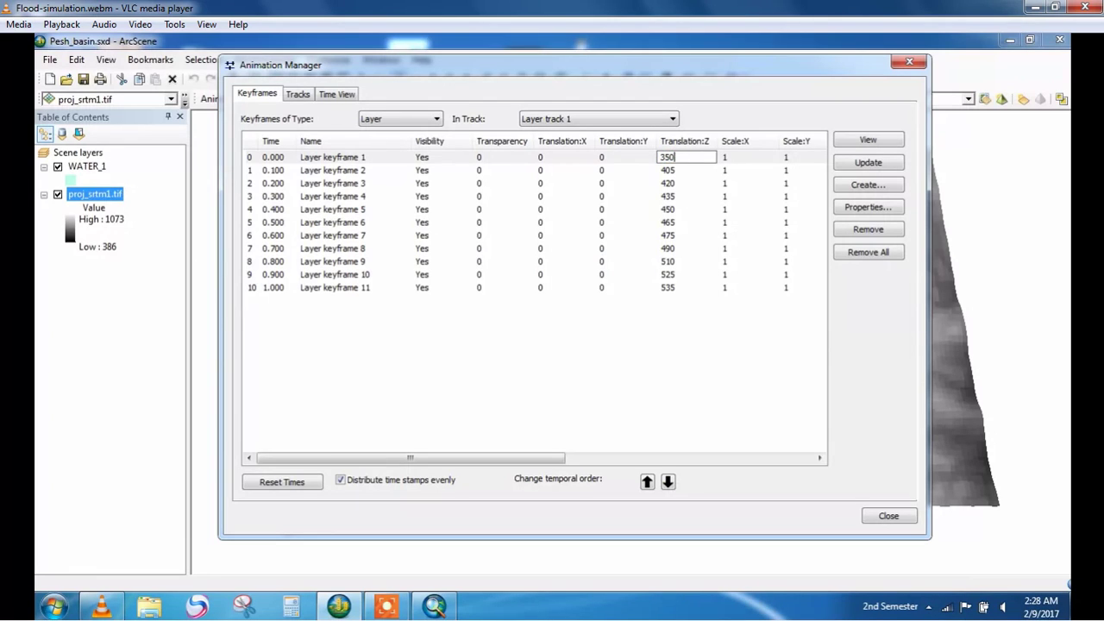
click(670, 171)
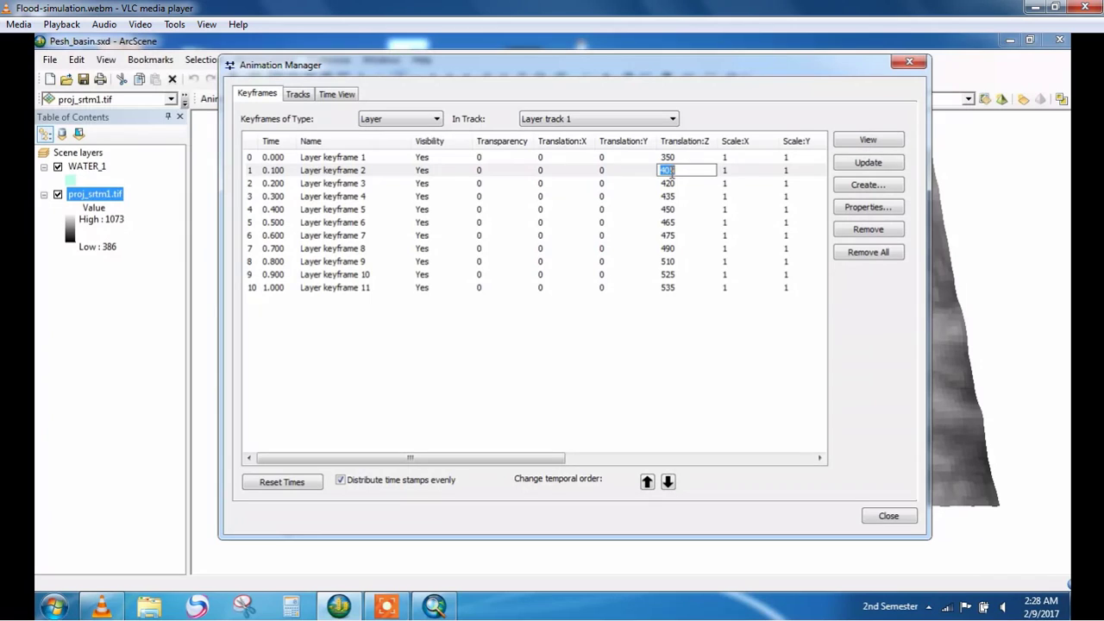
text(375)
click(670, 184)
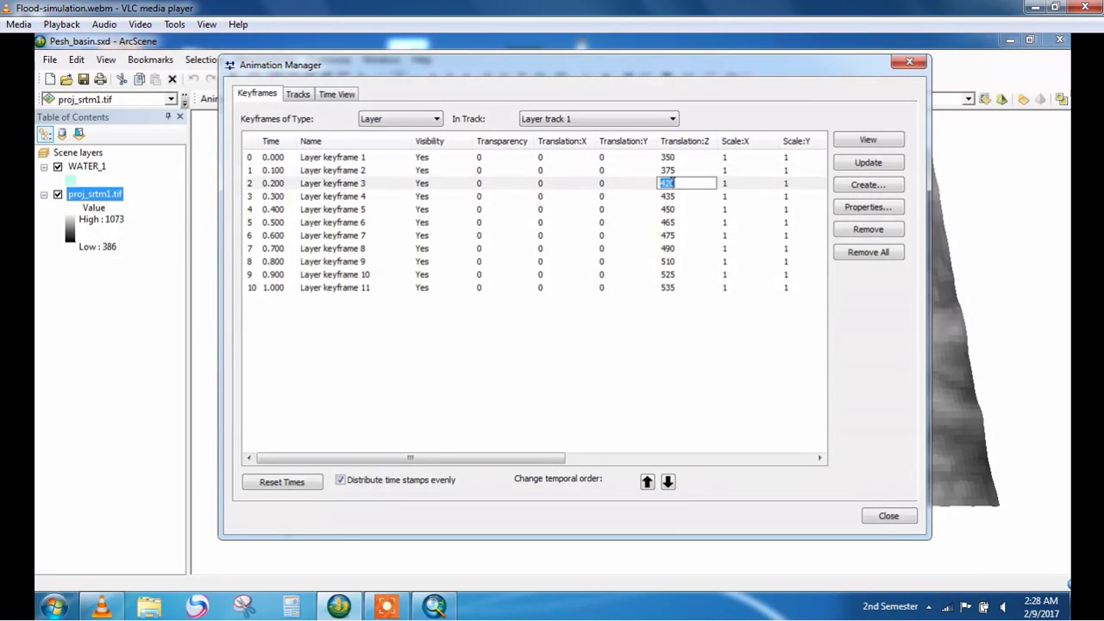
text(40)
Step: Set Translation:Z of layer keyframes 4 to 6 to 420, 430 and 440, and close the Animation Manager
click(672, 197)
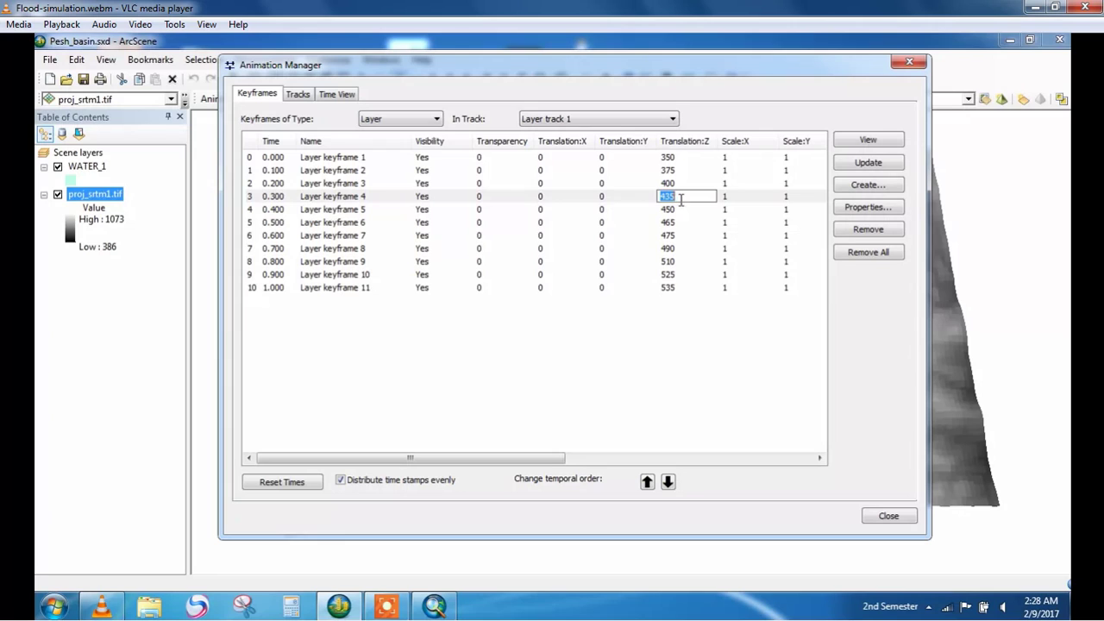
text(420)
click(677, 209)
text(4)
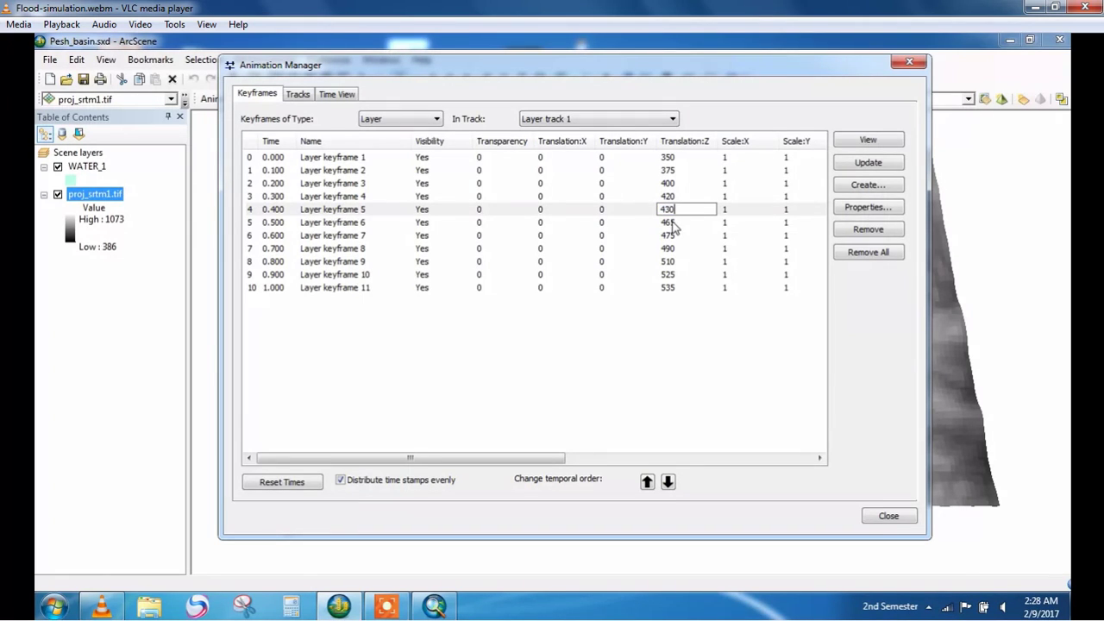
click(678, 222)
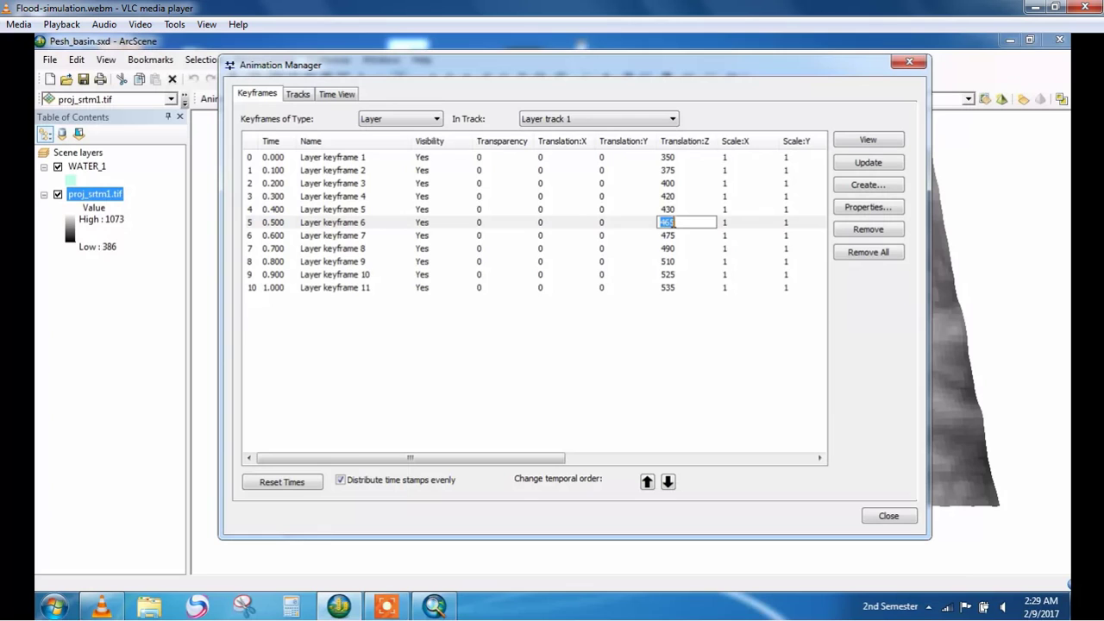
text(440)
click(678, 262)
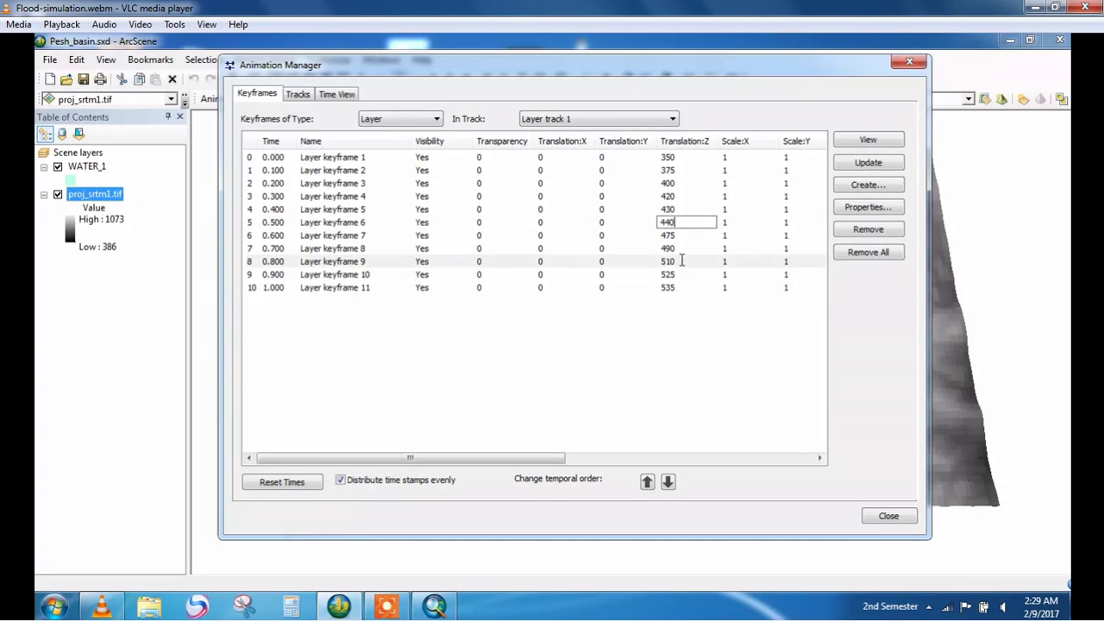
click(888, 515)
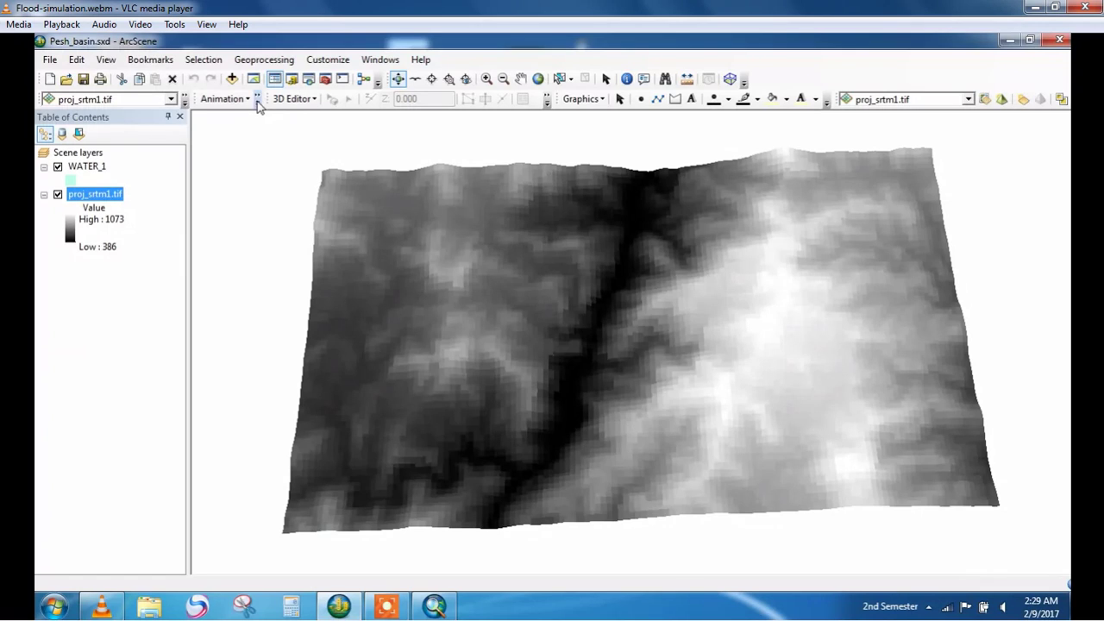
Step: Play the flood animation with the revised keyframe heights, stopping it partway through
click(247, 100)
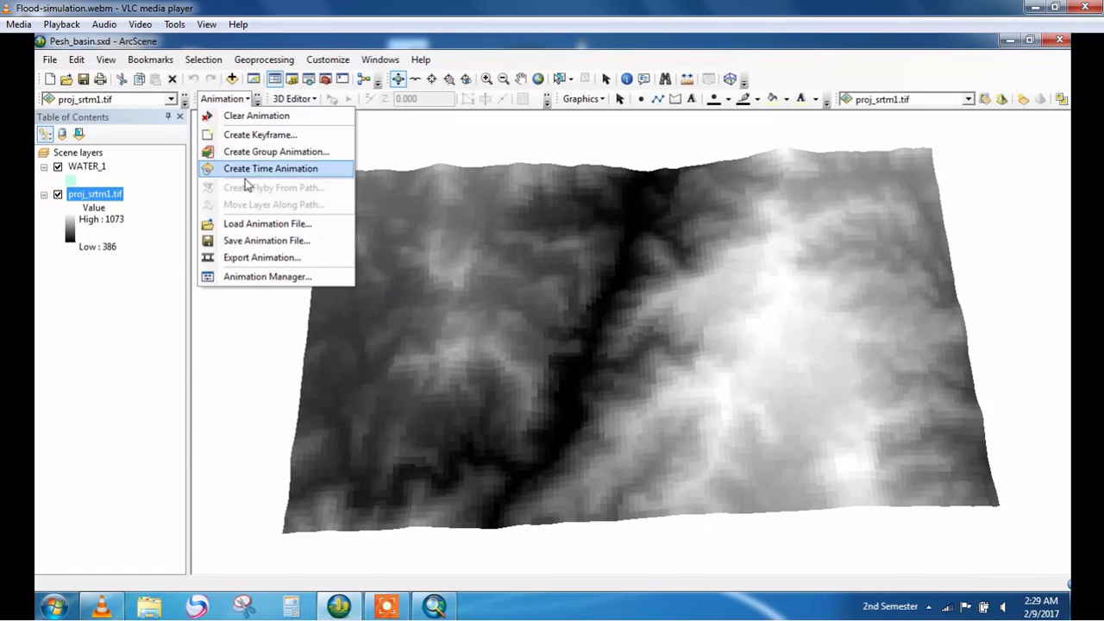
click(255, 110)
click(256, 102)
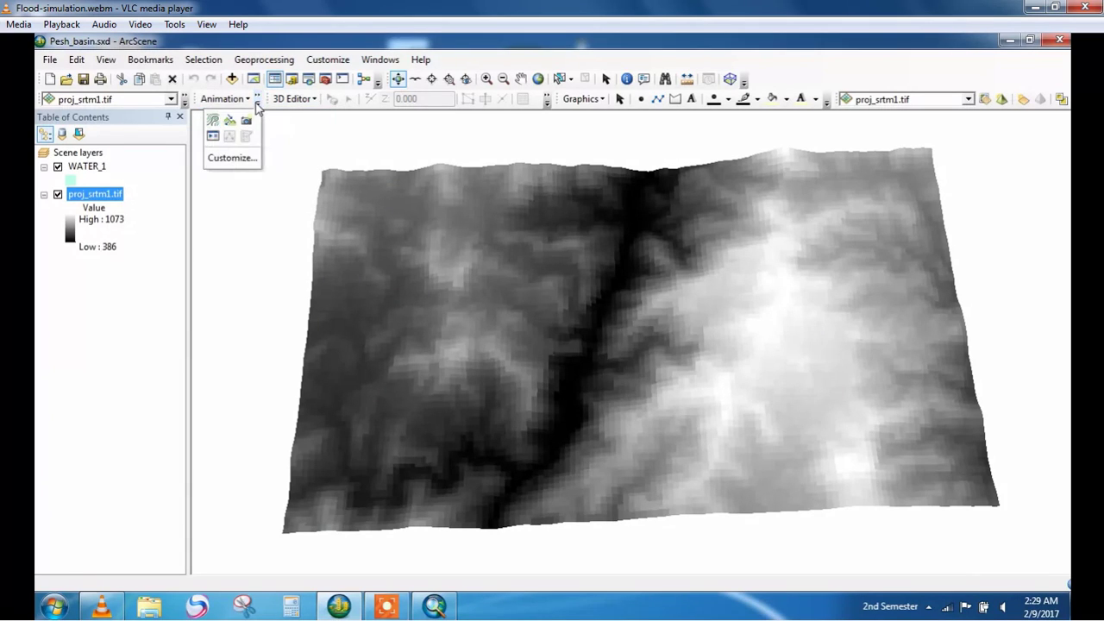
click(212, 138)
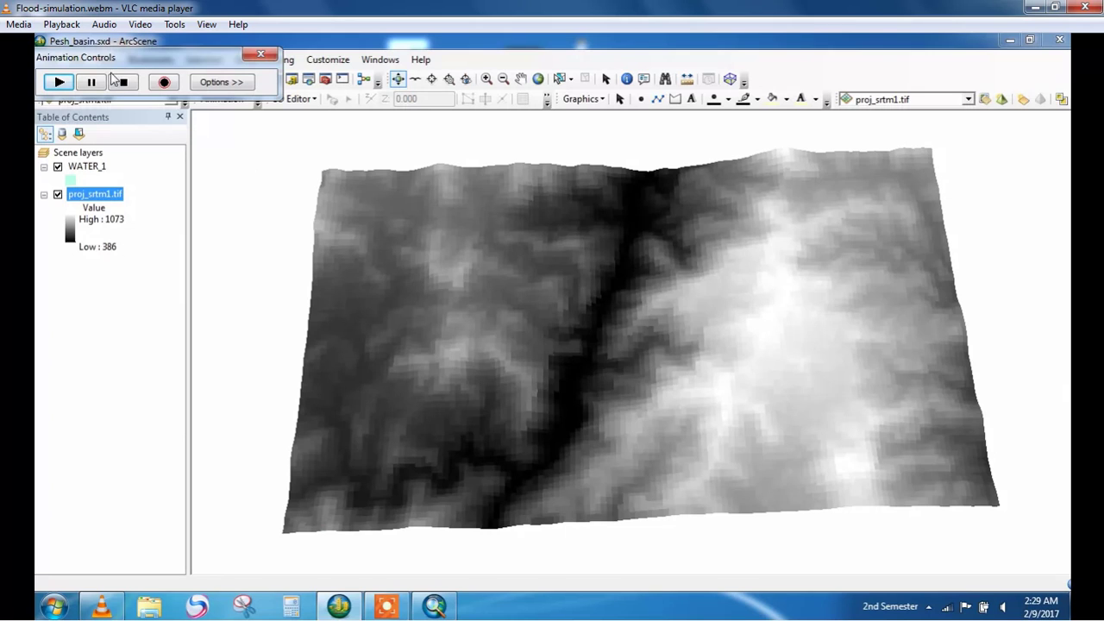
click(63, 82)
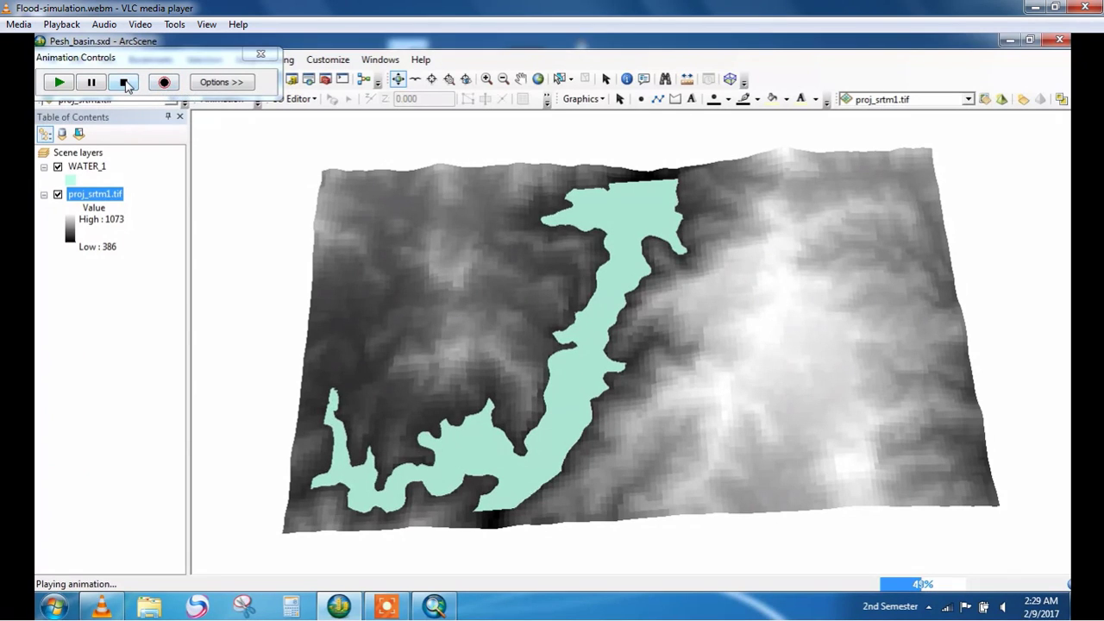
click(125, 84)
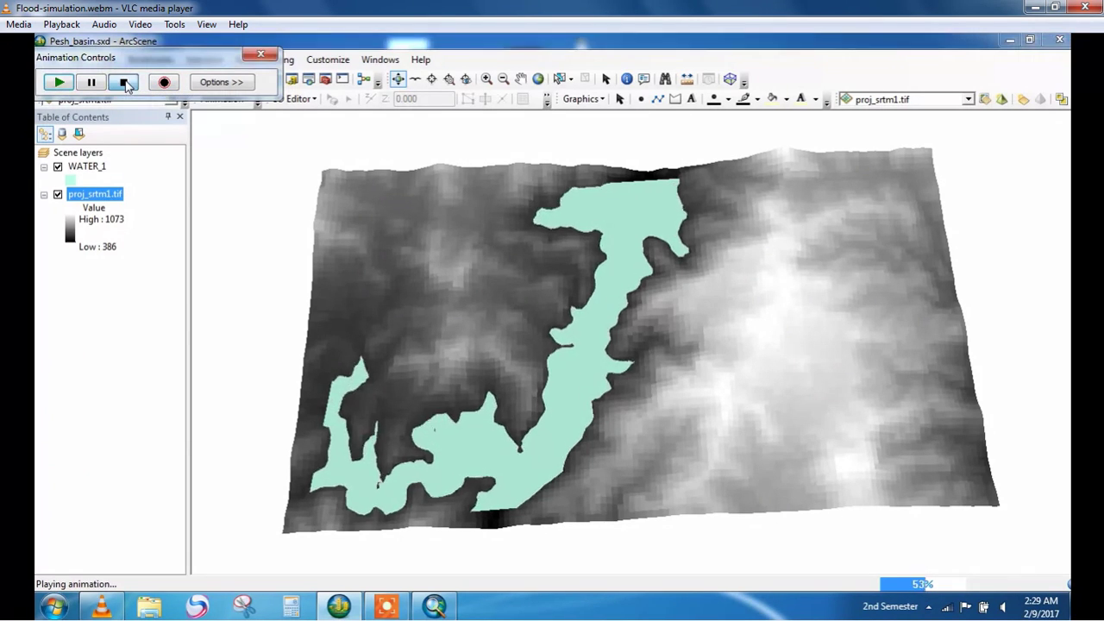
Step: Dismiss the animation controls, reopen the Animation Manager and set Translation:Z of layer keyframe 11 to 526
click(260, 53)
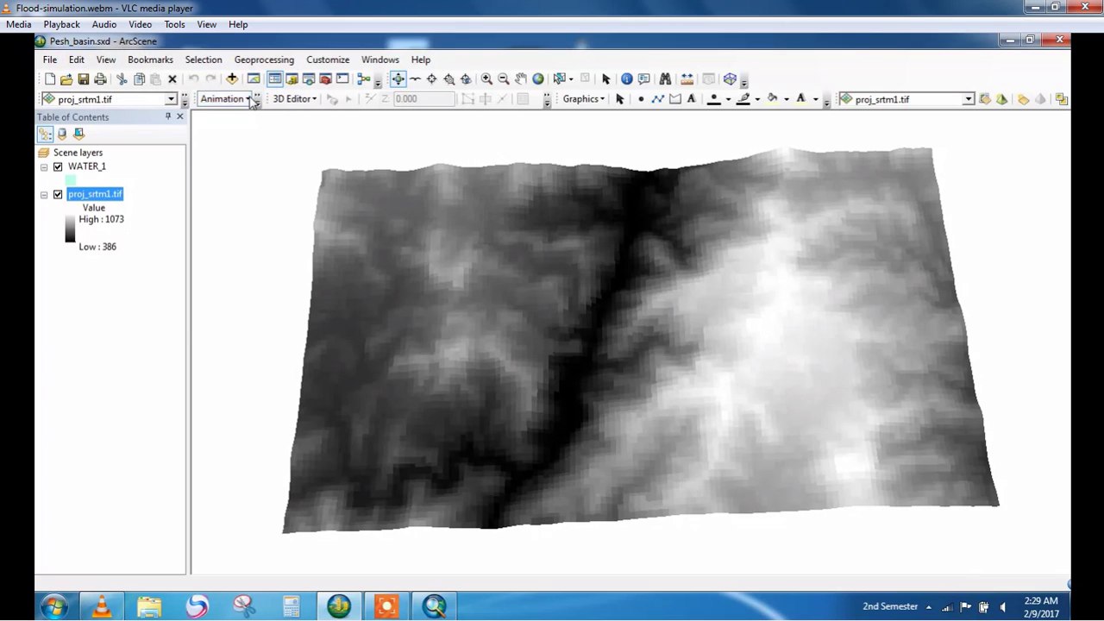
click(248, 99)
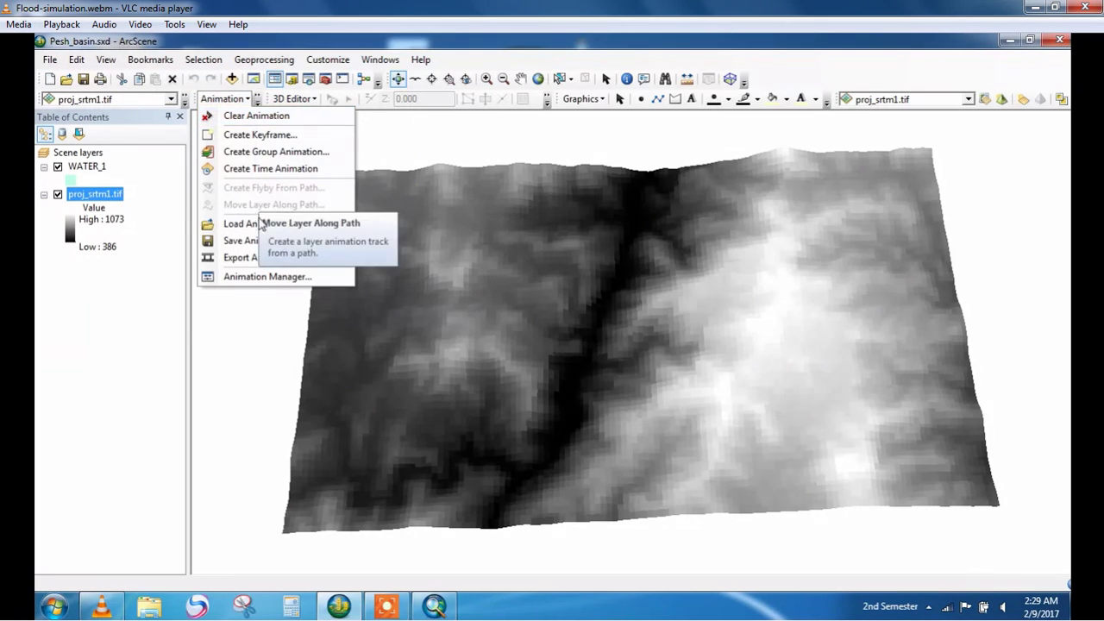
click(263, 277)
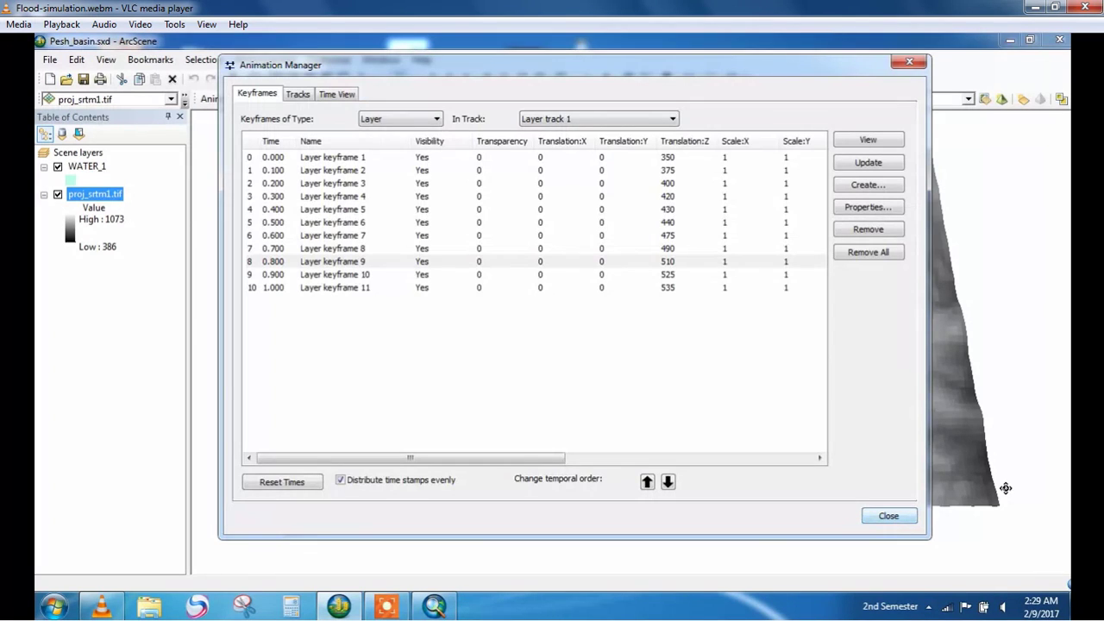
double_click(678, 288)
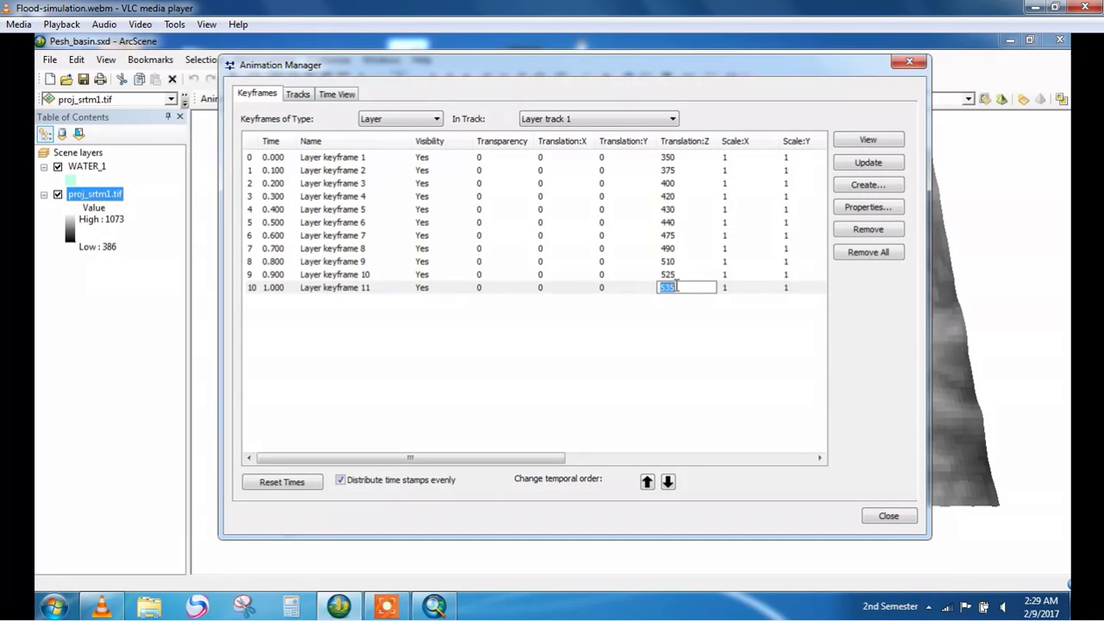
text(526)
Step: Set Translation:Z of layer keyframes 1, 2 and 3 to 340, 350 and 360
click(667, 160)
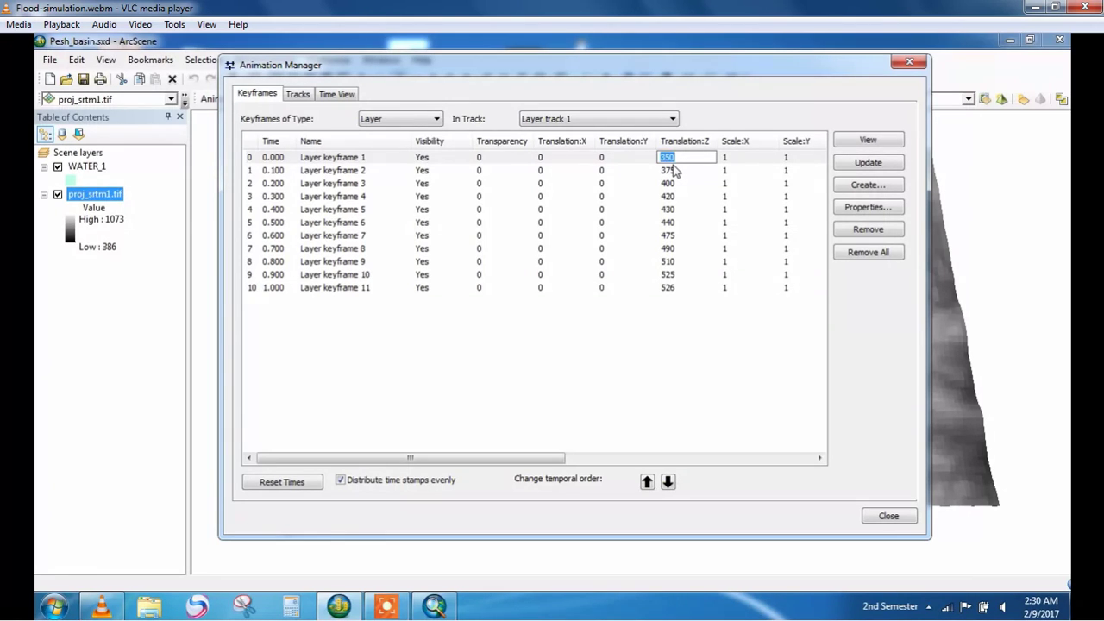
text(34)
click(672, 171)
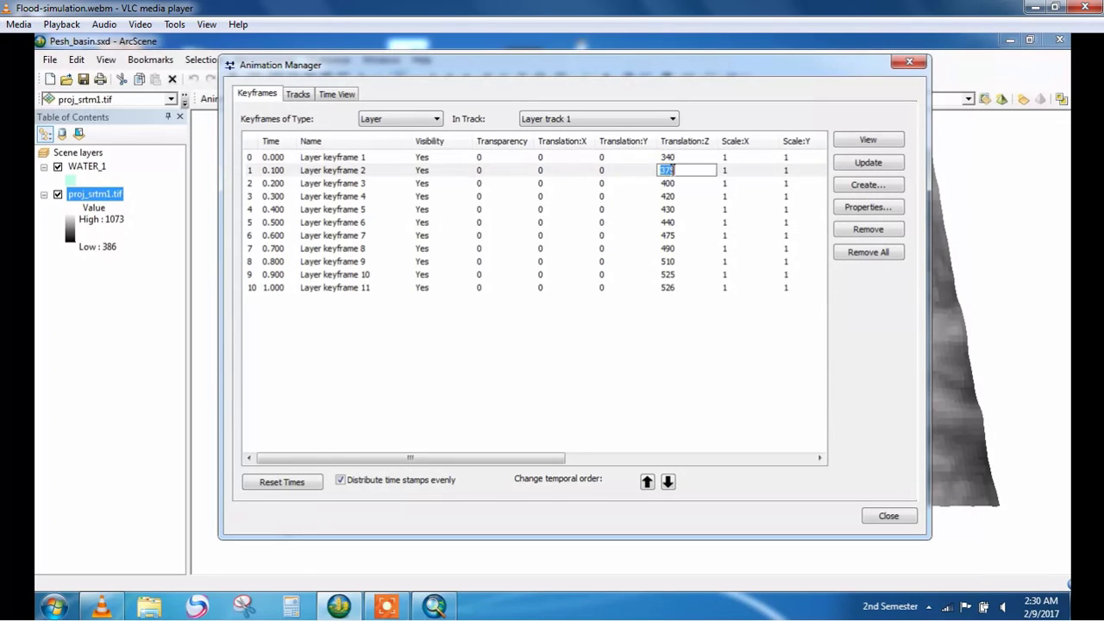
text(3)
click(671, 183)
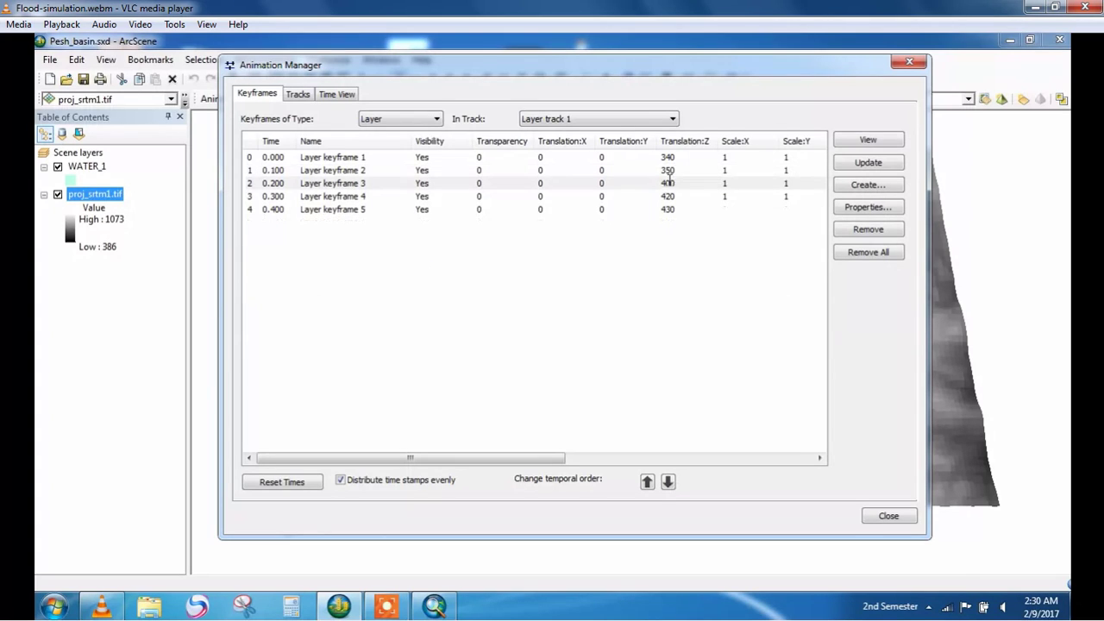
text(36)
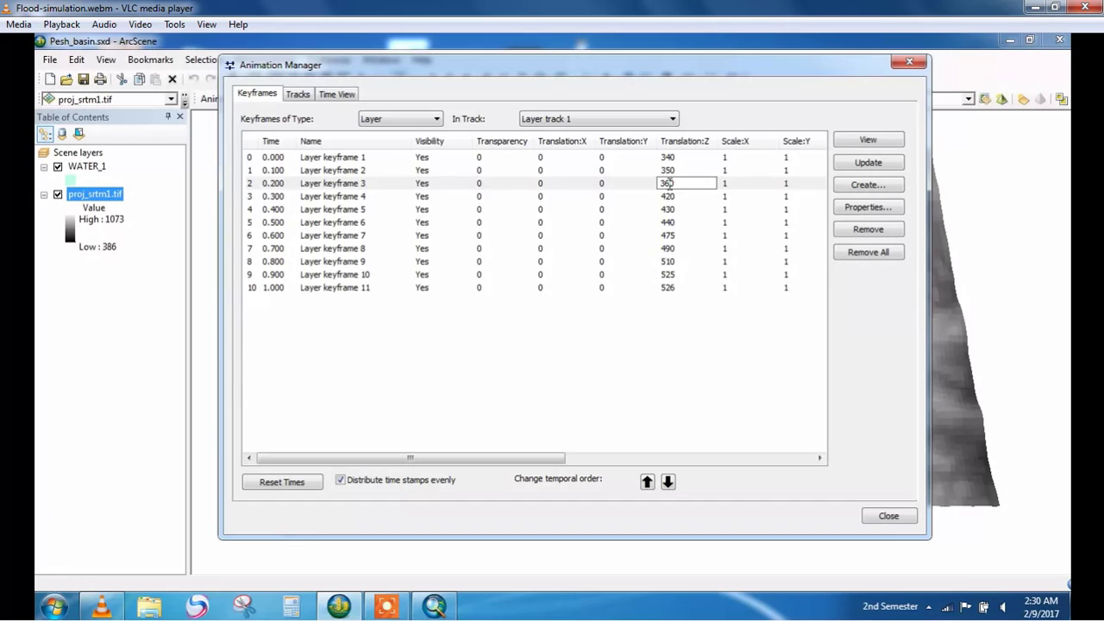
text(0)
Step: Set Translation:Z of layer keyframes 4 to 6 to 380, 390 and 400, and close the Animation Manager
click(671, 197)
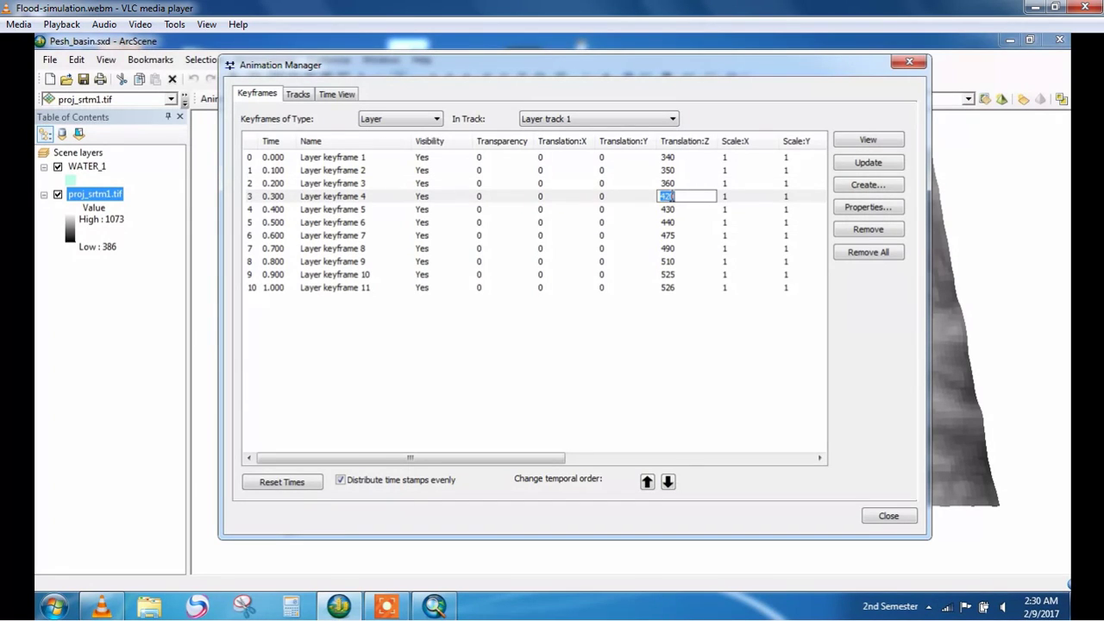
text(380)
click(669, 209)
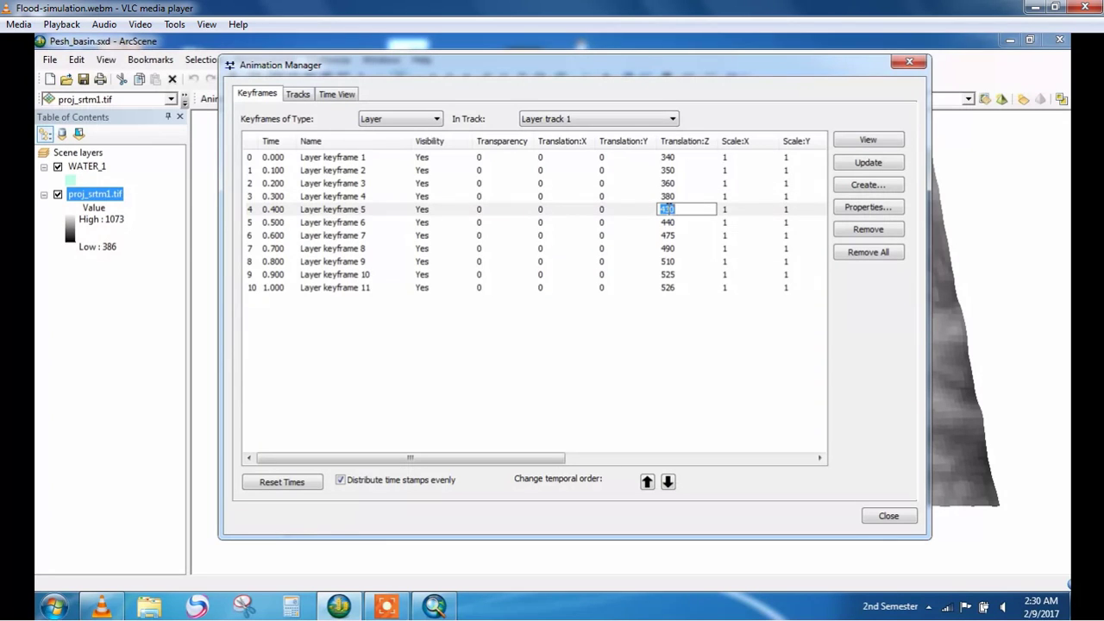
text(390)
click(667, 222)
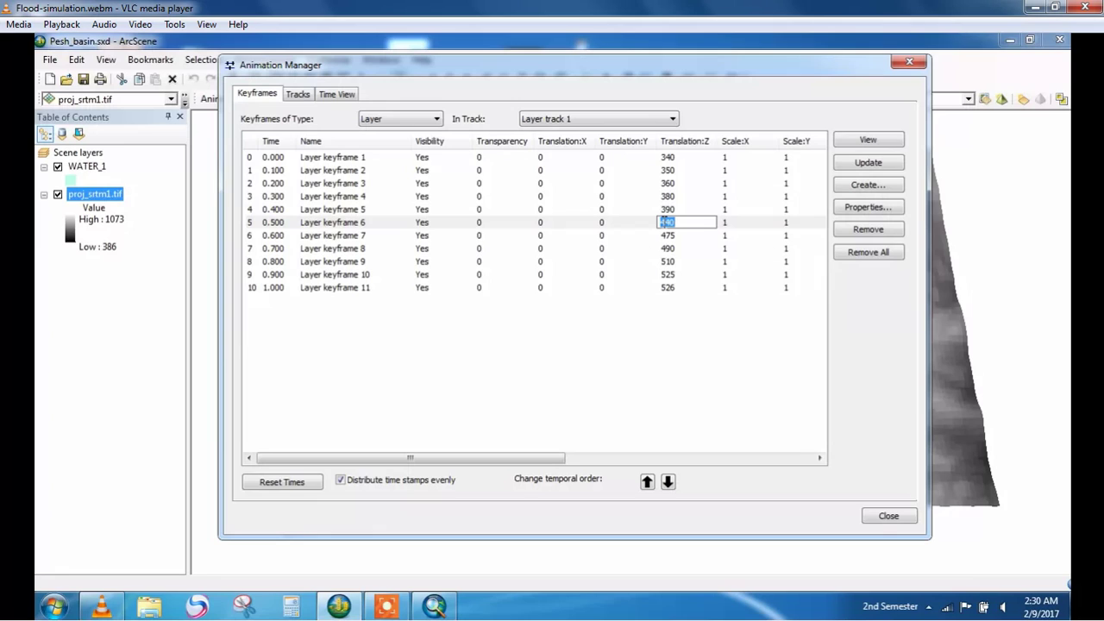
text(4)
click(888, 517)
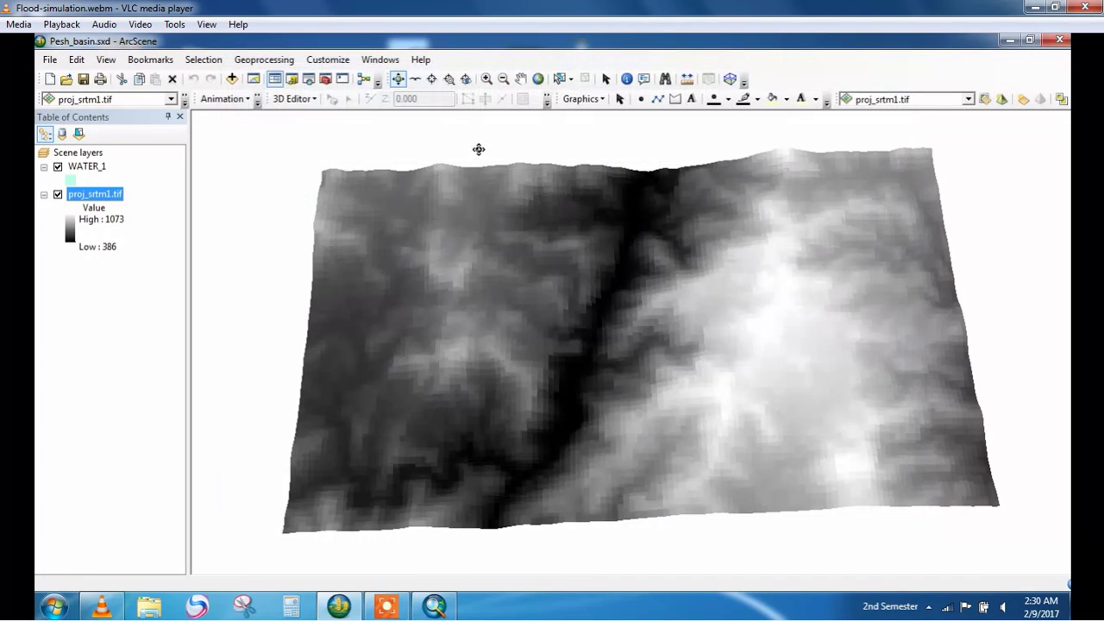
Step: Play the flood animation with the lowered keyframe heights and dismiss the animation controls
click(248, 99)
click(216, 134)
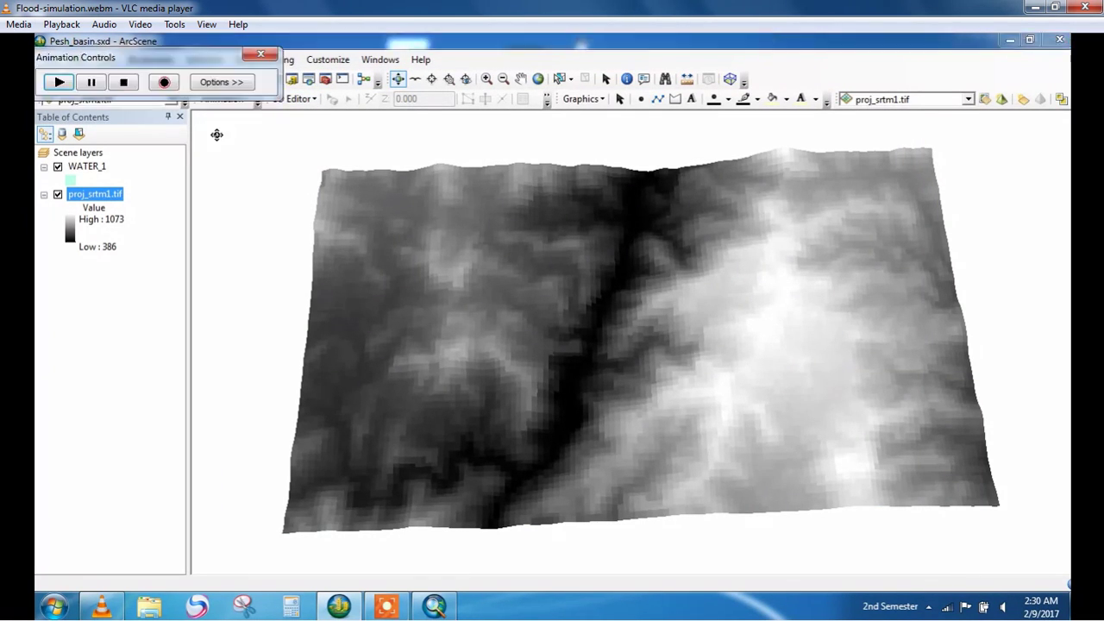
click(60, 83)
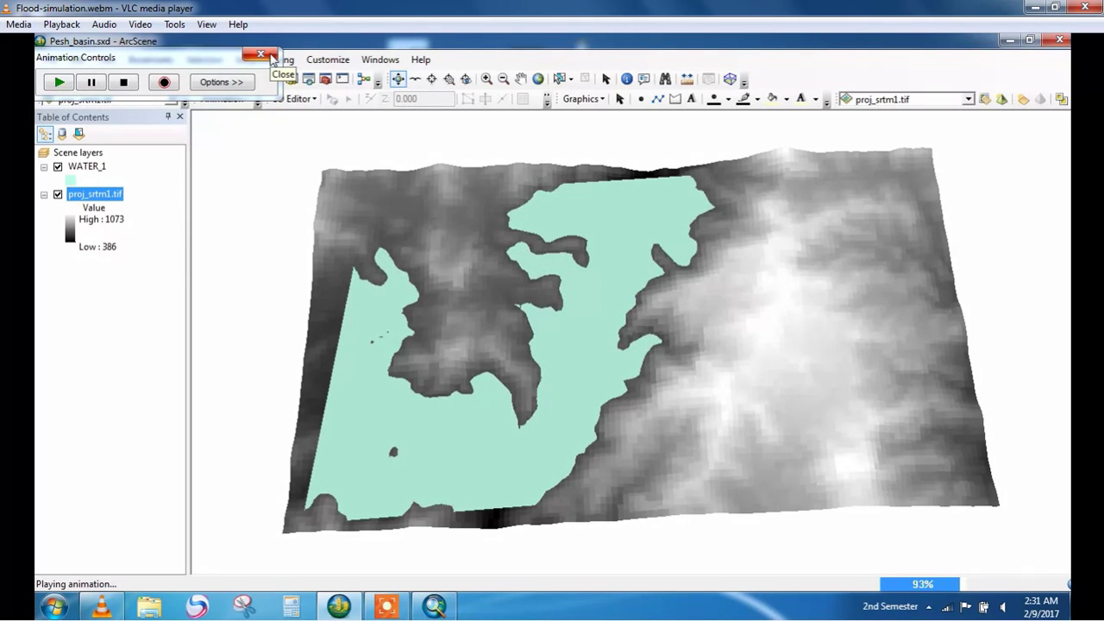
click(269, 55)
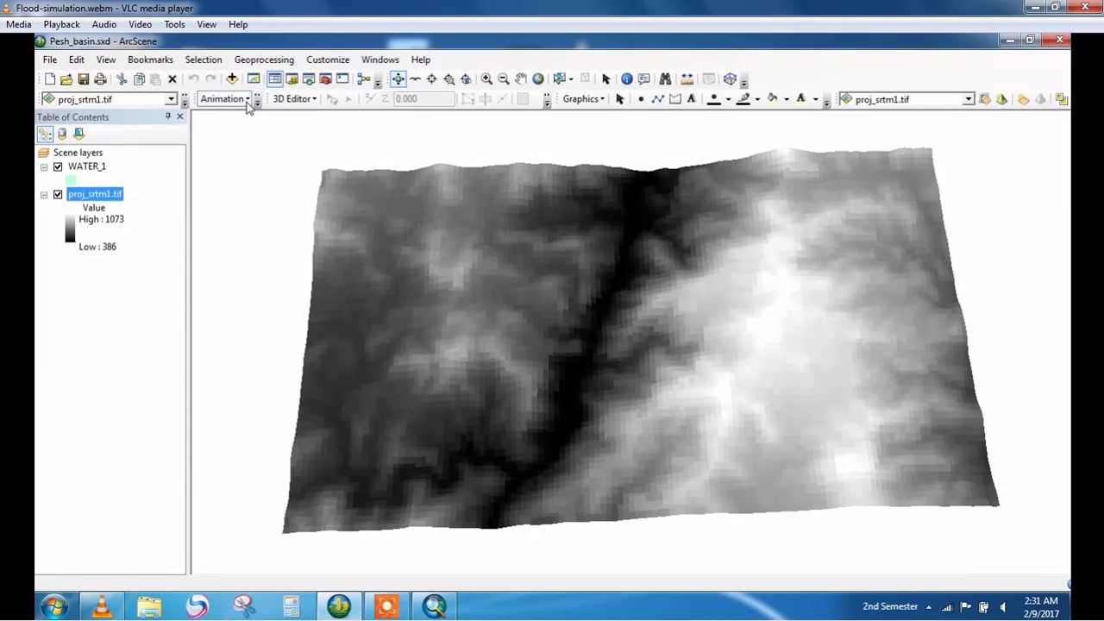
Step: Reopen the Animation Manager with the layer keyframes of Layer track 1
click(224, 98)
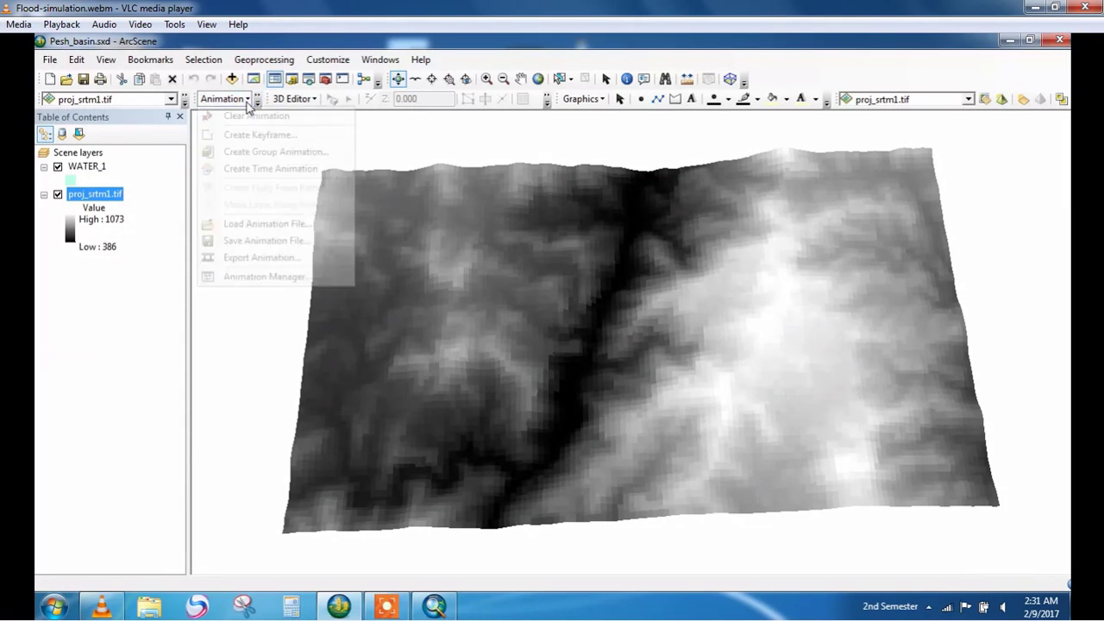
click(259, 277)
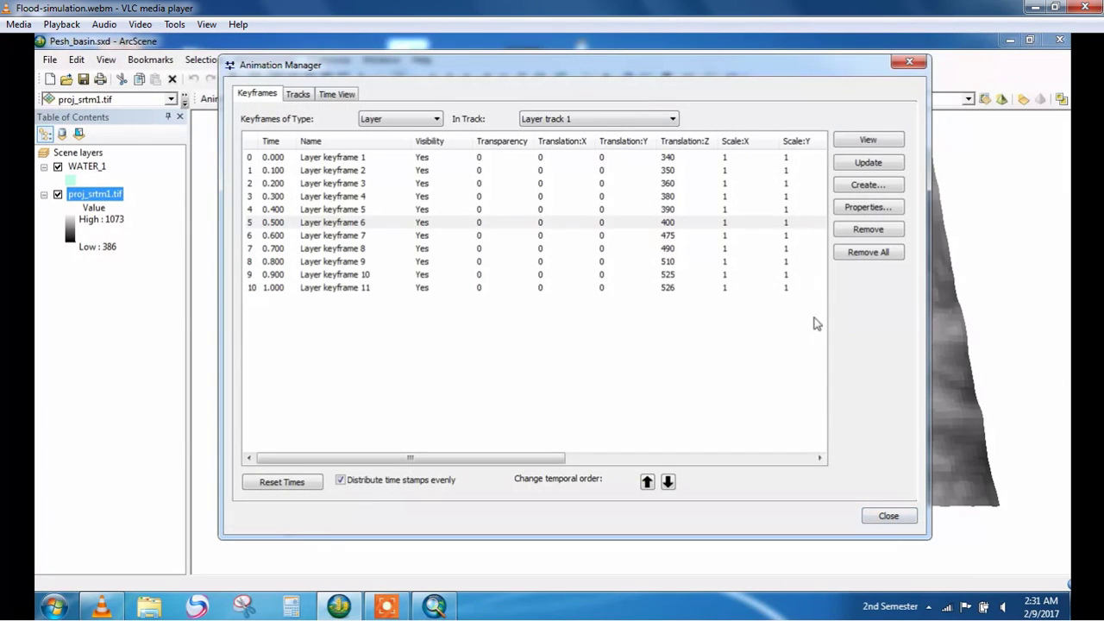